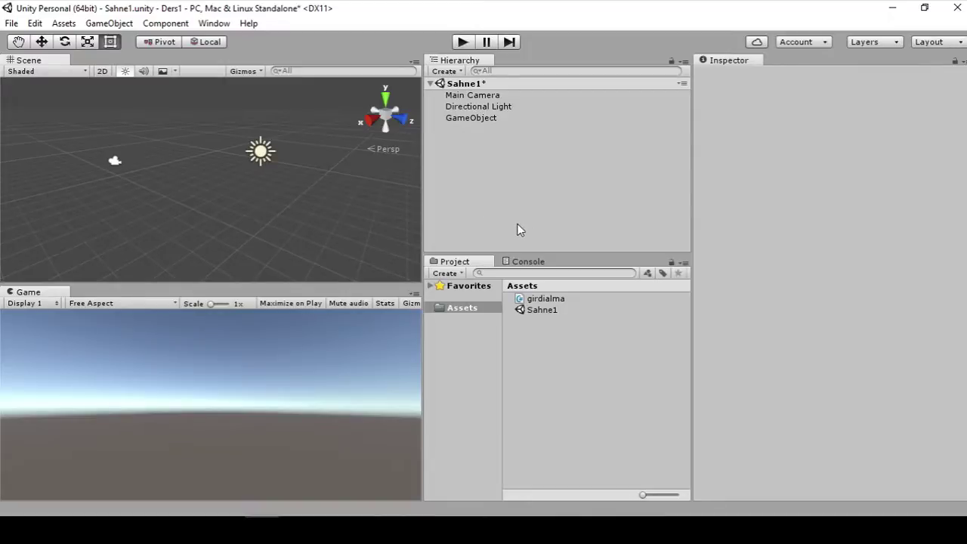
Step: Preview the girdialma script's code, then select GameObject to view its attached component
click(543, 299)
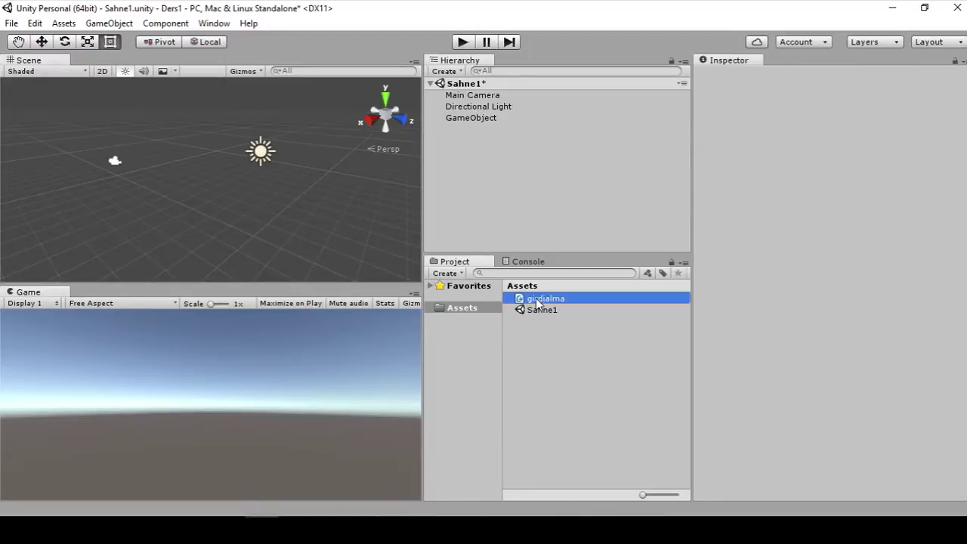
click(755, 280)
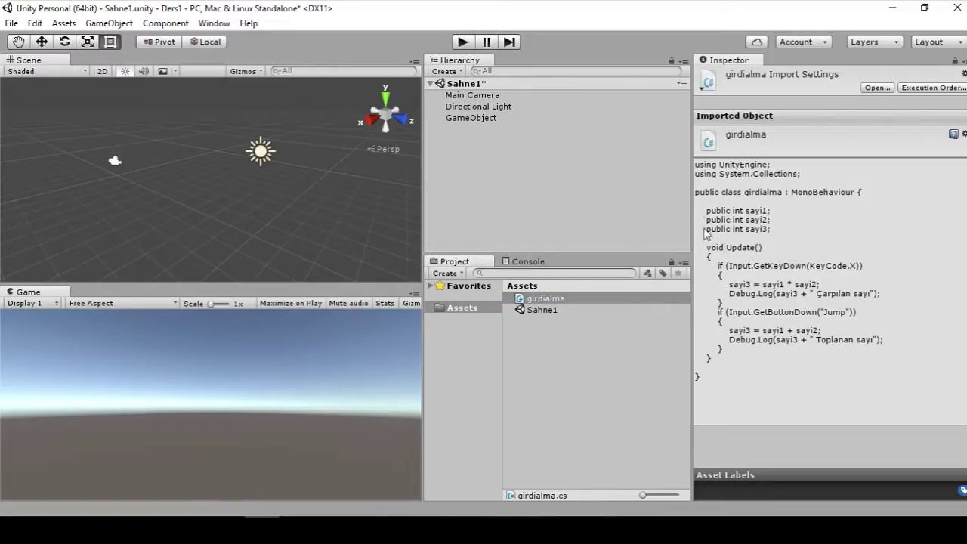
click(531, 200)
click(486, 118)
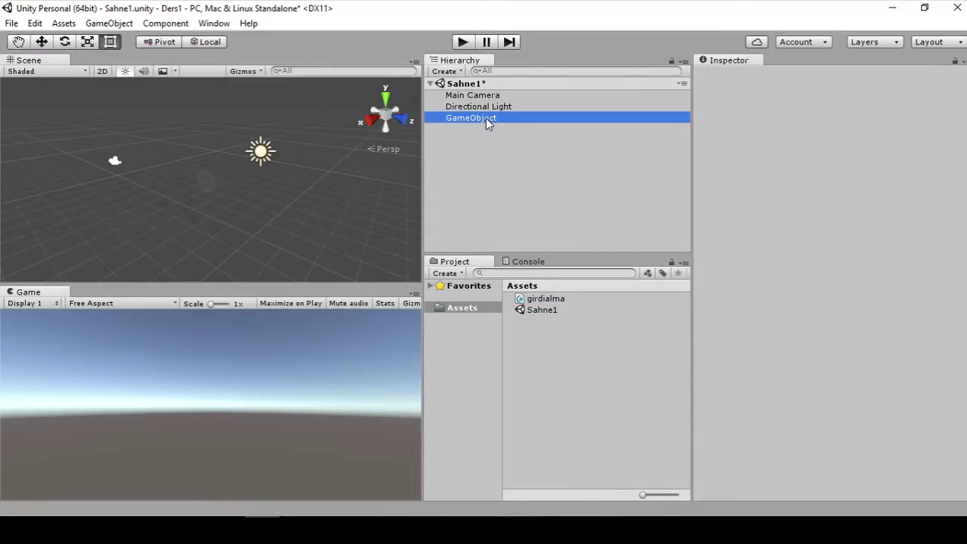
Step: Orbit the Scene view, scrub Sayi 1 up, then reset it to 0
alt+drag(340, 190, 402, 207)
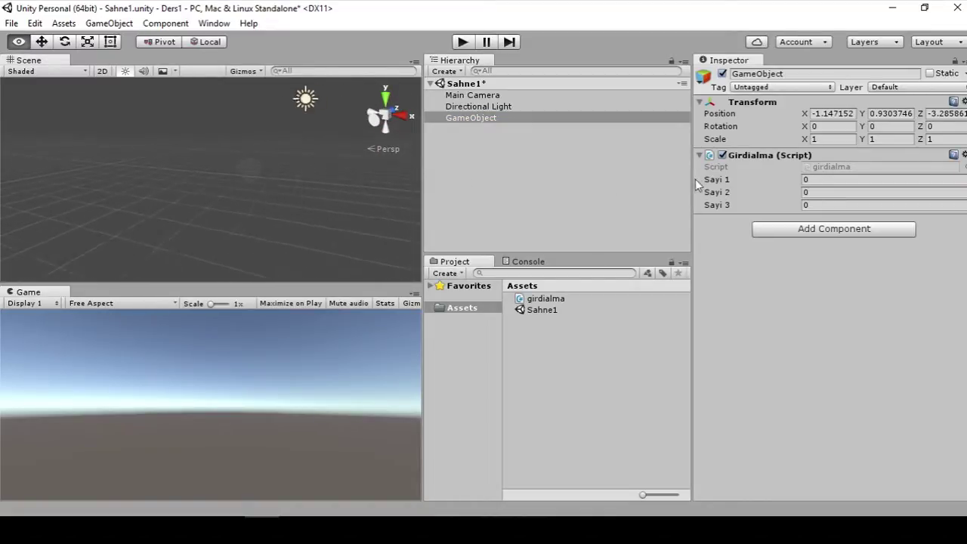
mouse_move(402, 207)
alt+mouse_down()
mouse_move(855, 162)
mouse_move(194, 126)
mouse_move(768, 161)
mouse_move(625, 189)
alt+mouse_up()
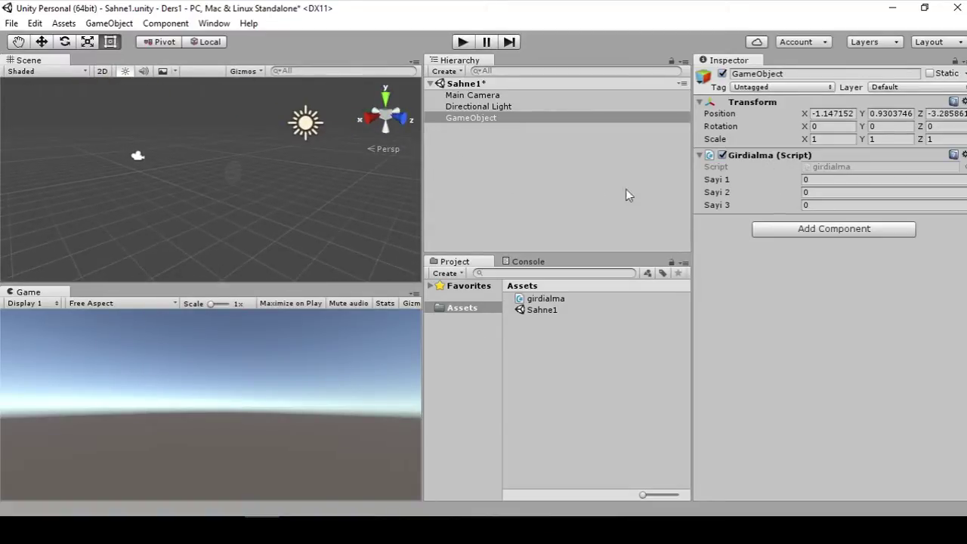
alt+drag(363, 209, 496, 224)
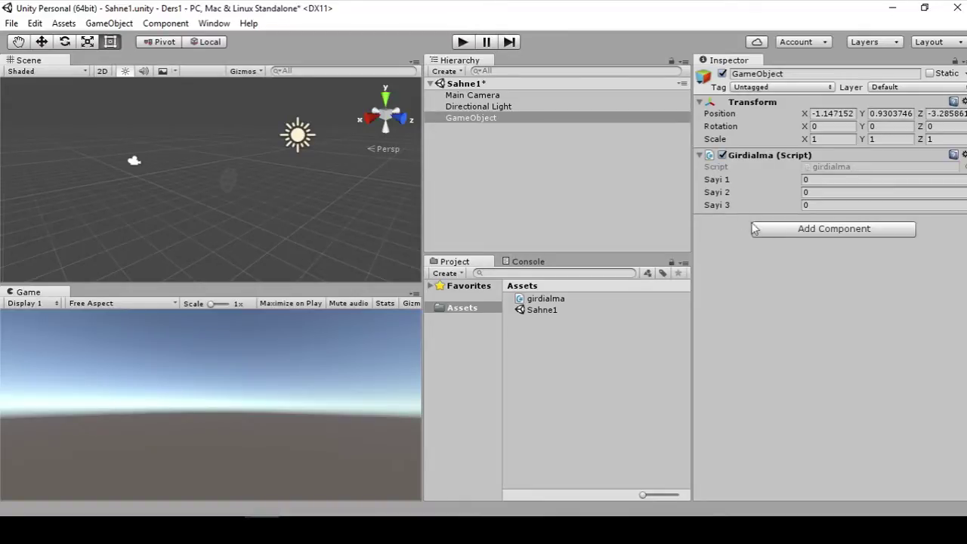
drag(727, 181, 740, 183)
text(-22)
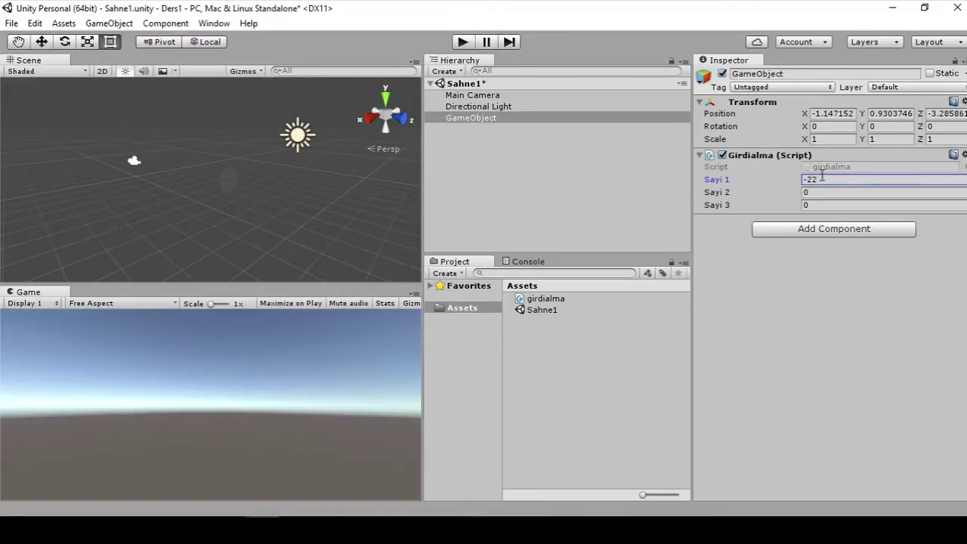
click(824, 179)
text(0)
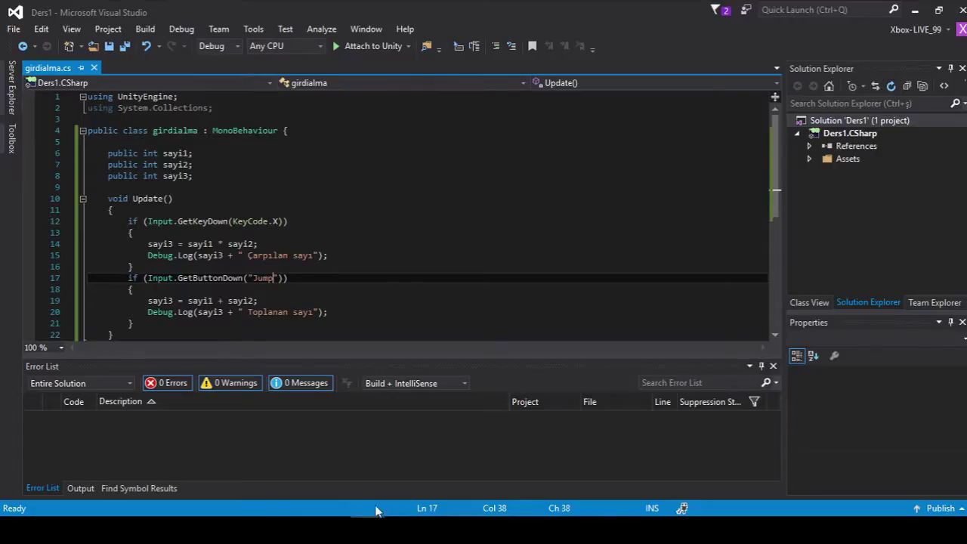
Step: Remove the blank trailing line at the end of girdialma.cs and save it
scroll(303, 245, down, 1)
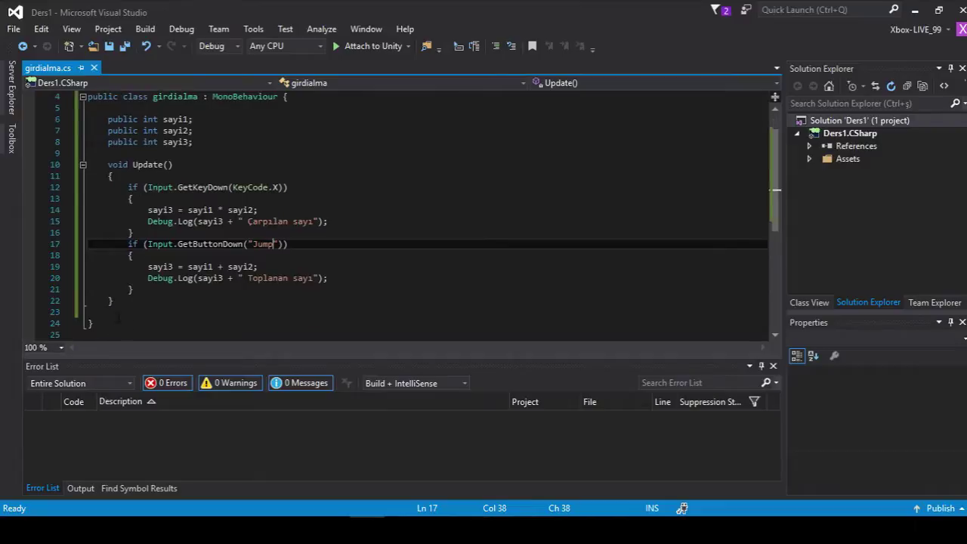
click(286, 312)
key(Delete)
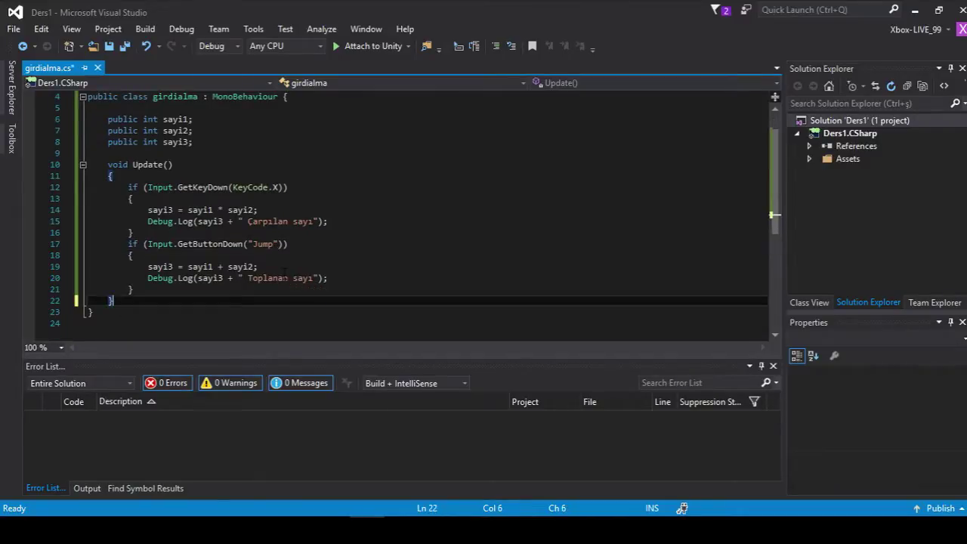
key(ctrl+s)
scroll(129, 302, down, 1)
click(129, 302)
key(BackSpace)
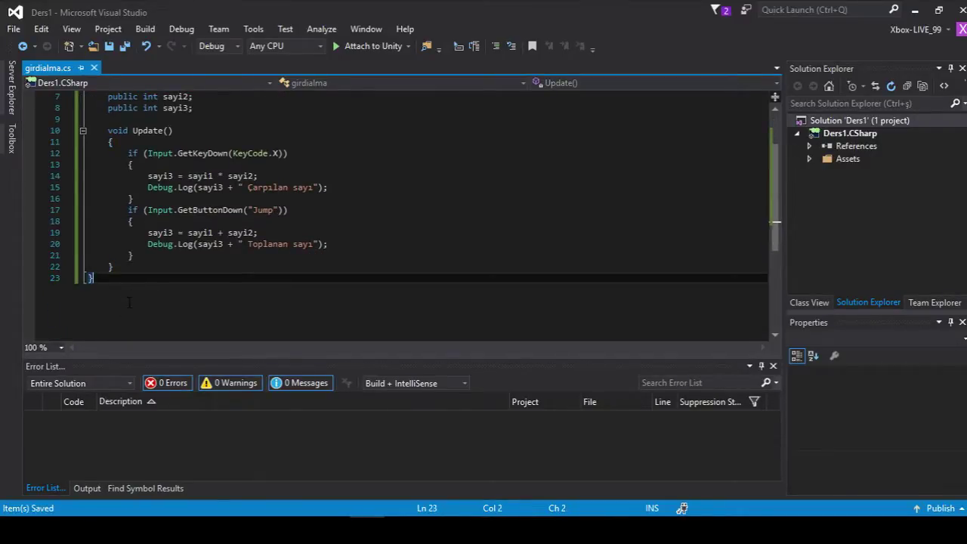
Step: Review the sayi1, sayi2 and sayi3 declarations, then go back to Unity
scroll(129, 302, up, 2)
scroll(348, 269, down, 1)
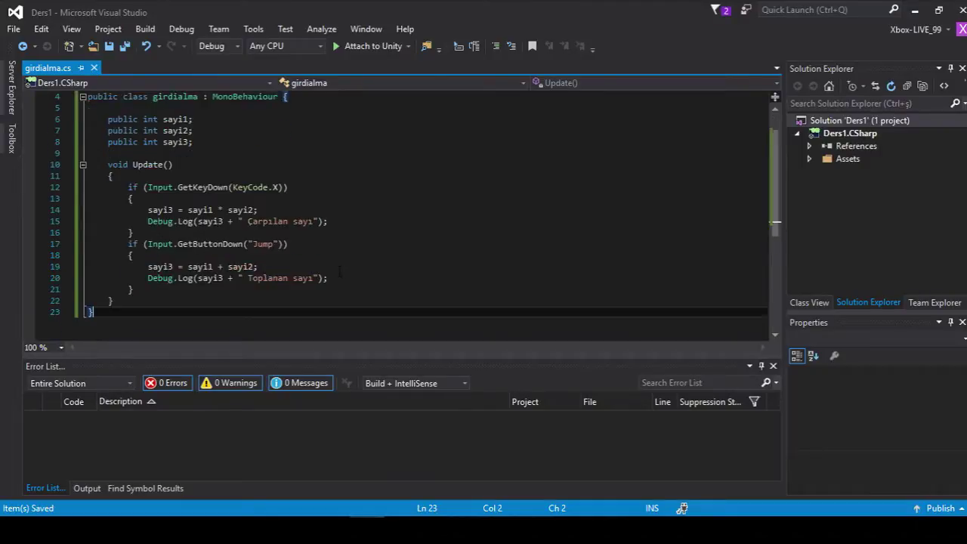
scroll(336, 273, down, 1)
scroll(329, 278, up, 2)
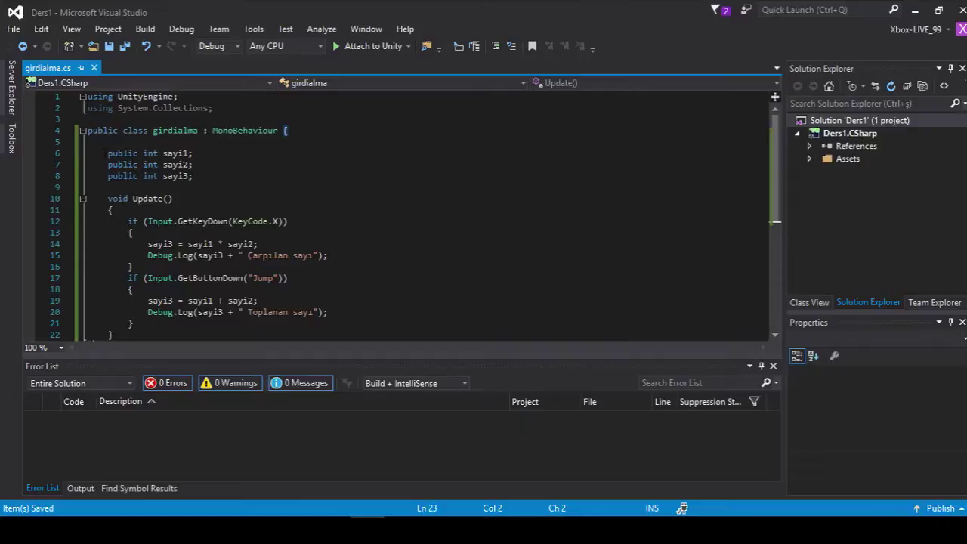
scroll(106, 153, down, 2)
scroll(106, 153, down, 1)
scroll(106, 153, up, 3)
drag(108, 152, 193, 176)
click(194, 176)
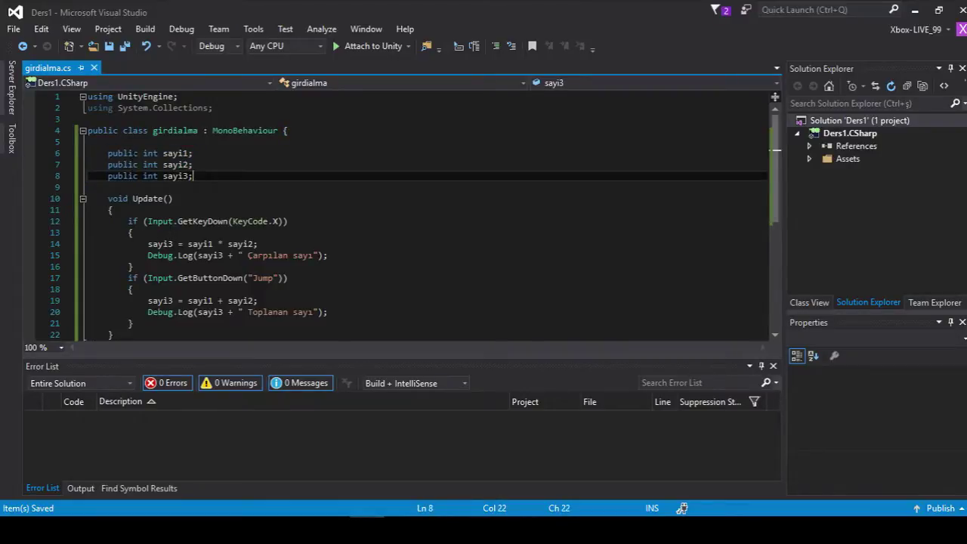
click(189, 153)
mouse_move(133, 152)
mouse_down()
mouse_move(108, 153)
mouse_move(138, 152)
mouse_up()
key(alt+Tab)
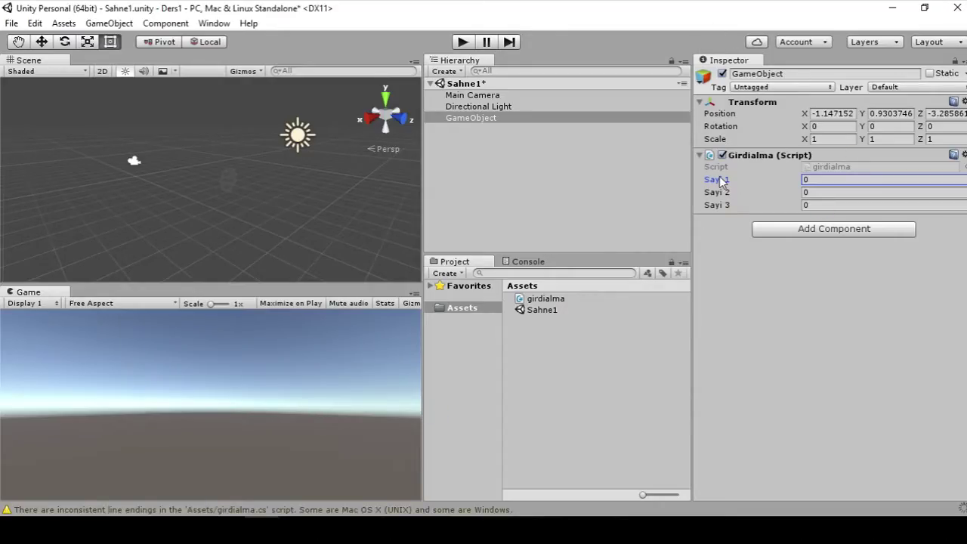
Step: Try 5 in Sayi 1 and 32 in Sayi 2, cancel, and reset Sayi 1 to 0
click(818, 178)
text(5)
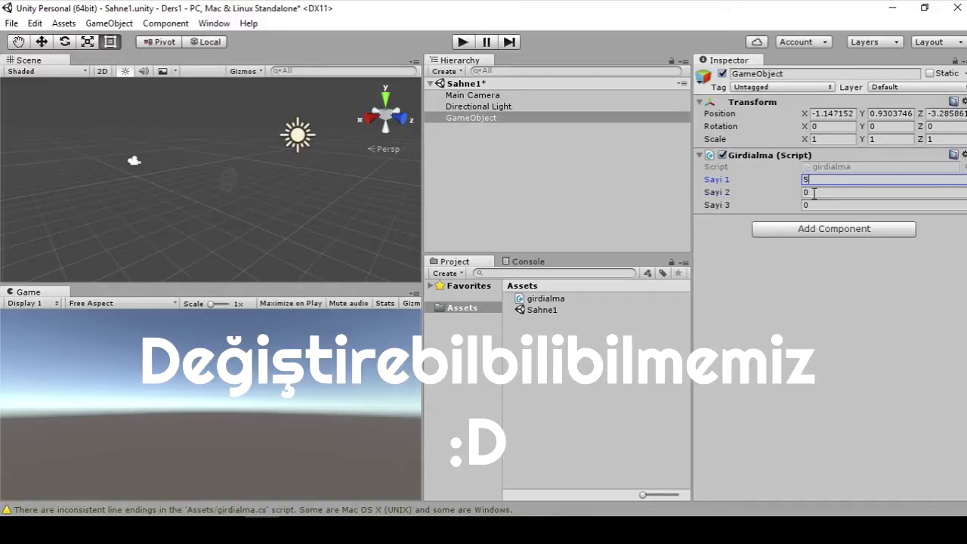
click(814, 193)
text(3)
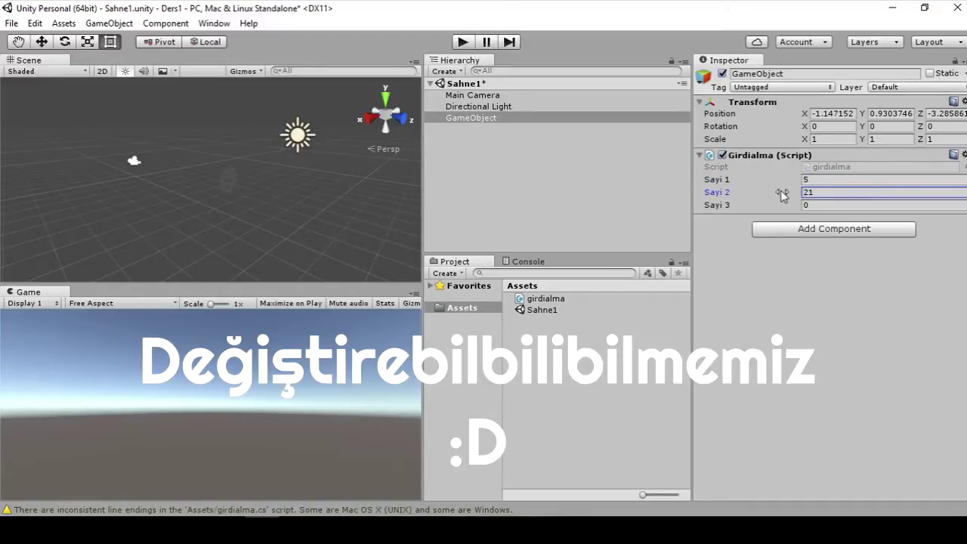
text(2)
key(Escape)
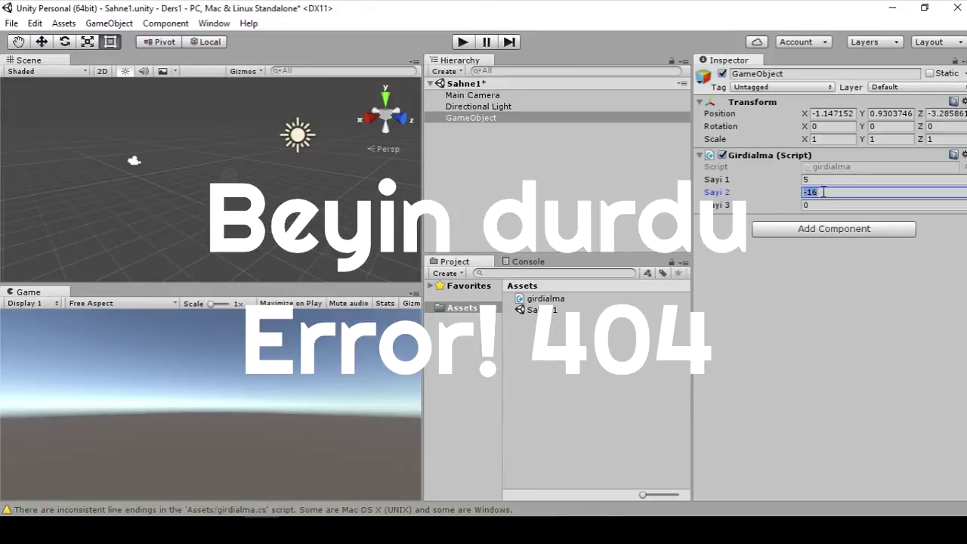
click(831, 184)
text(0)
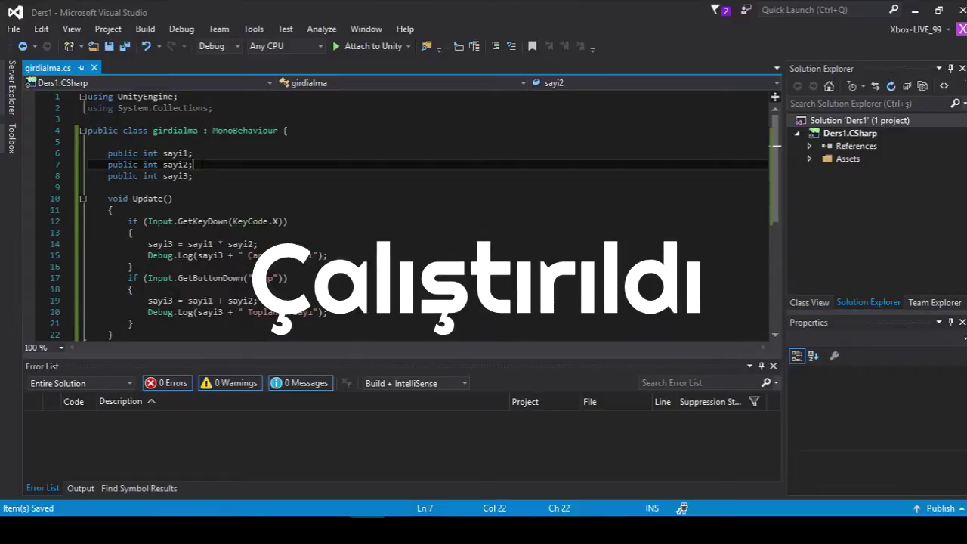
Step: Add the comment //FixedUpdate after void Update() and save the script
scroll(185, 198, up, 2)
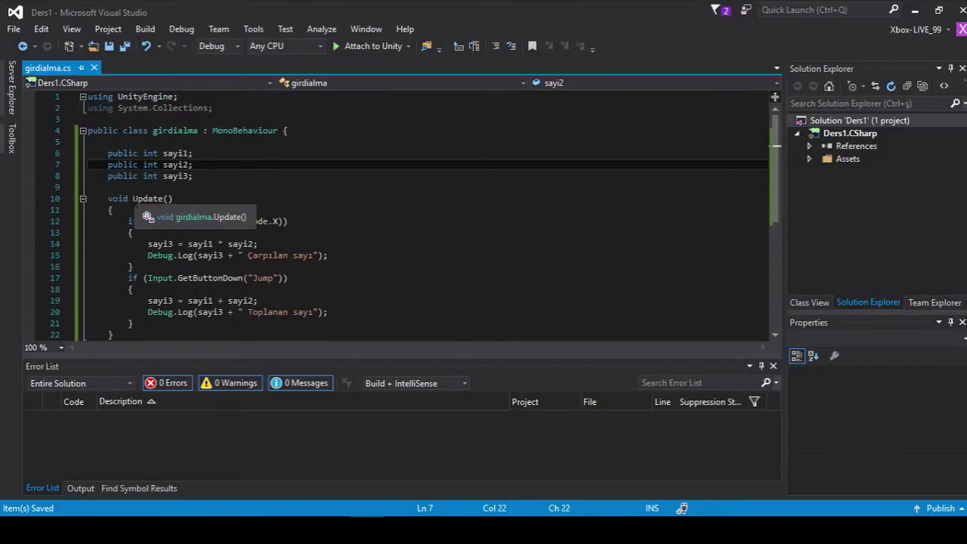
click(181, 198)
text(//)
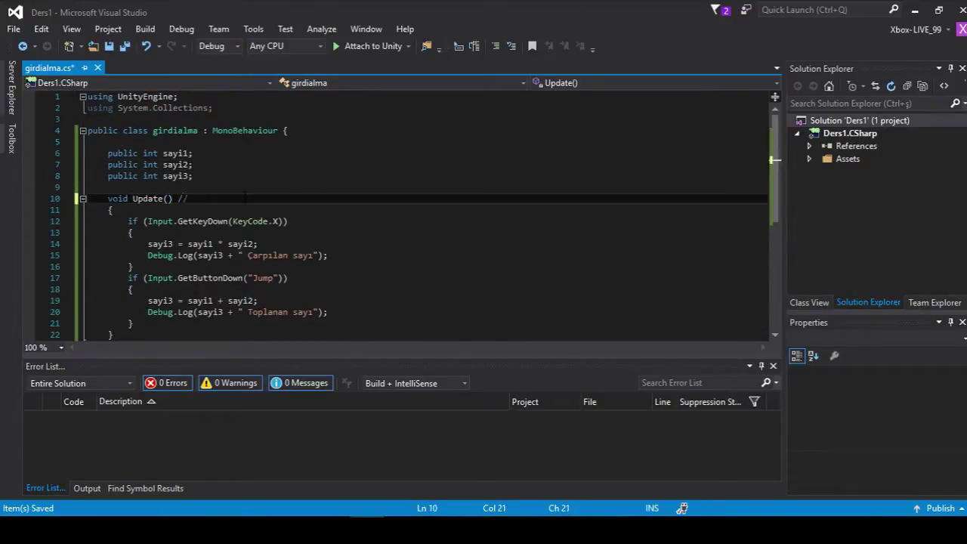
text(FixedUpdate)
key(ctrl+s)
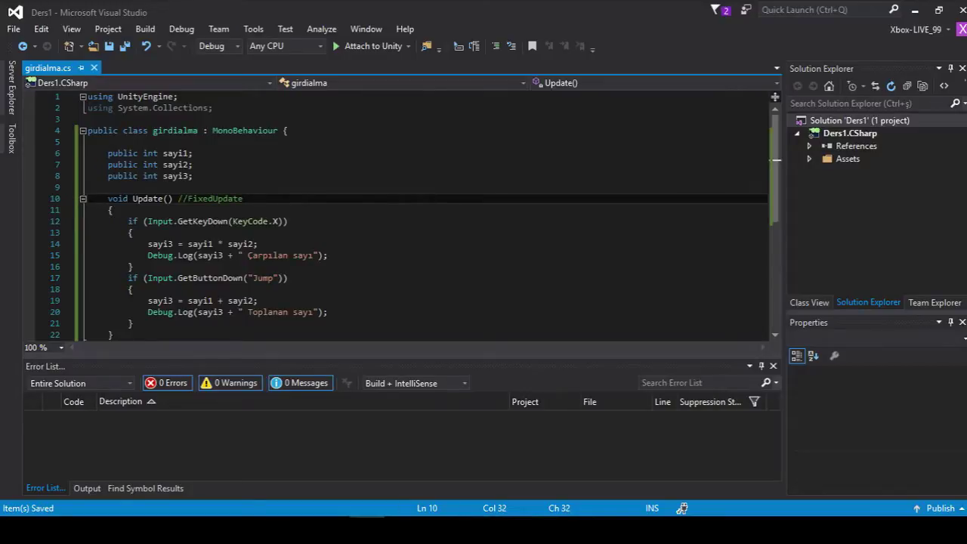
Step: Append ', Start veya Awake' to the comment, then delete that part again
text(, )
text(Start v)
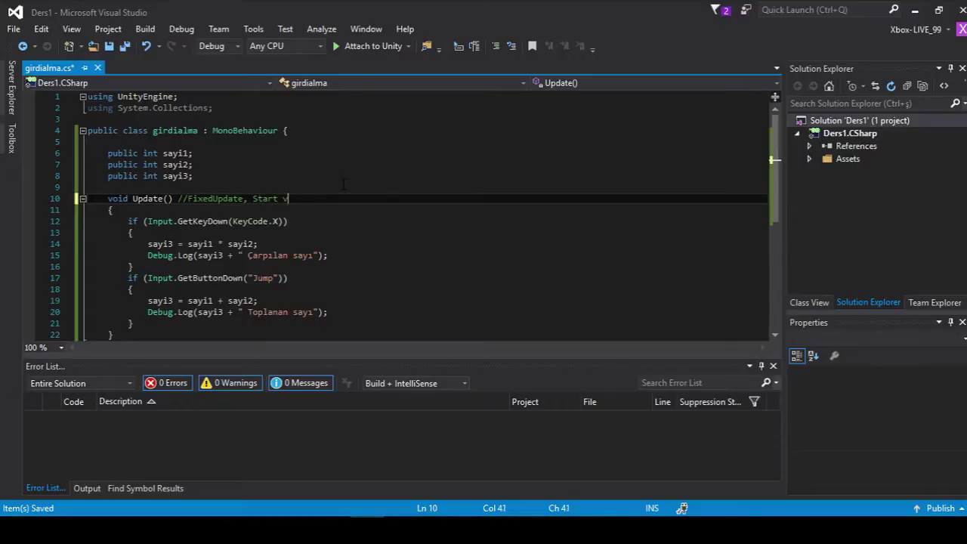
text(ea)
key(BackSpace)
text(ya Awak)
text(e)
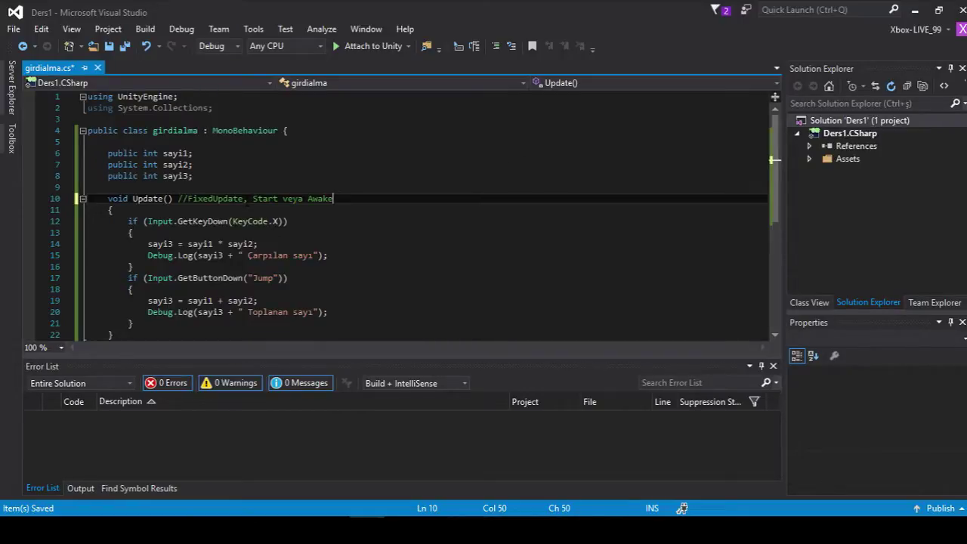
drag(243, 199, 345, 199)
key(BackSpace)
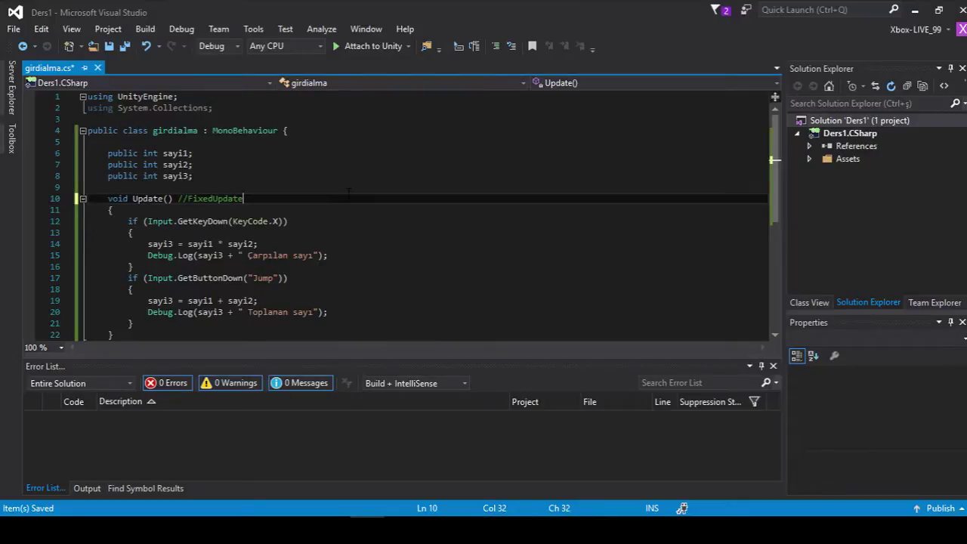
Step: In Unity, turn on the Game view Stats overlay before returning to Visual Studio
click(266, 519)
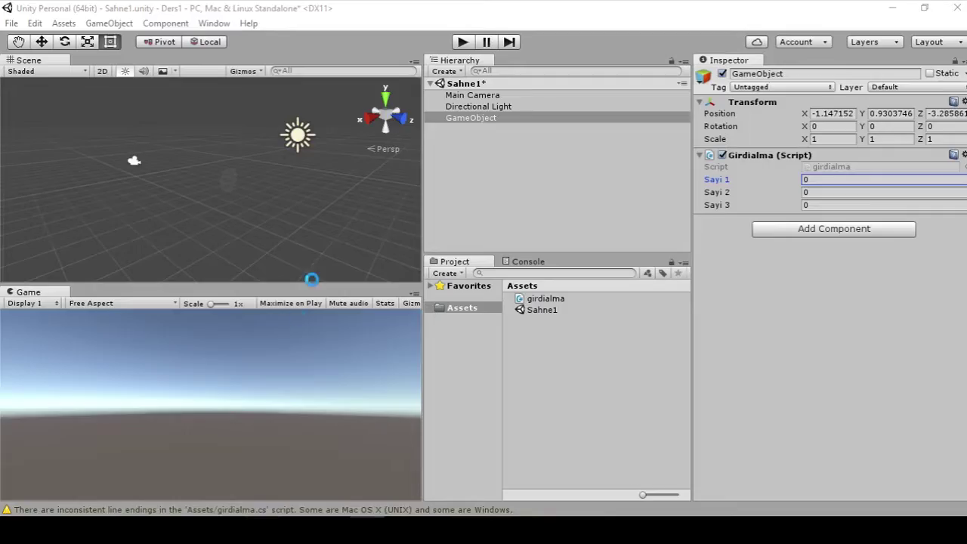
click(386, 303)
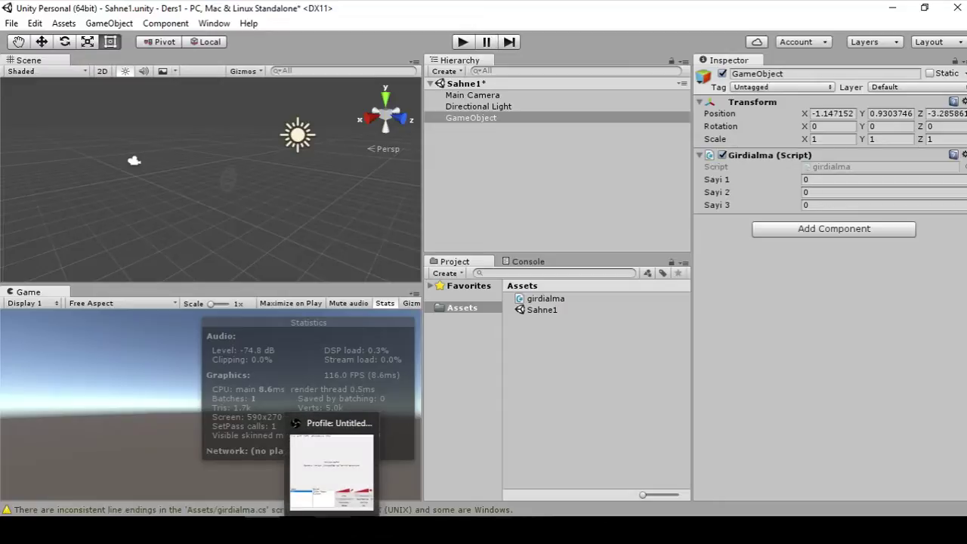
mouse_move(345, 529)
click(381, 449)
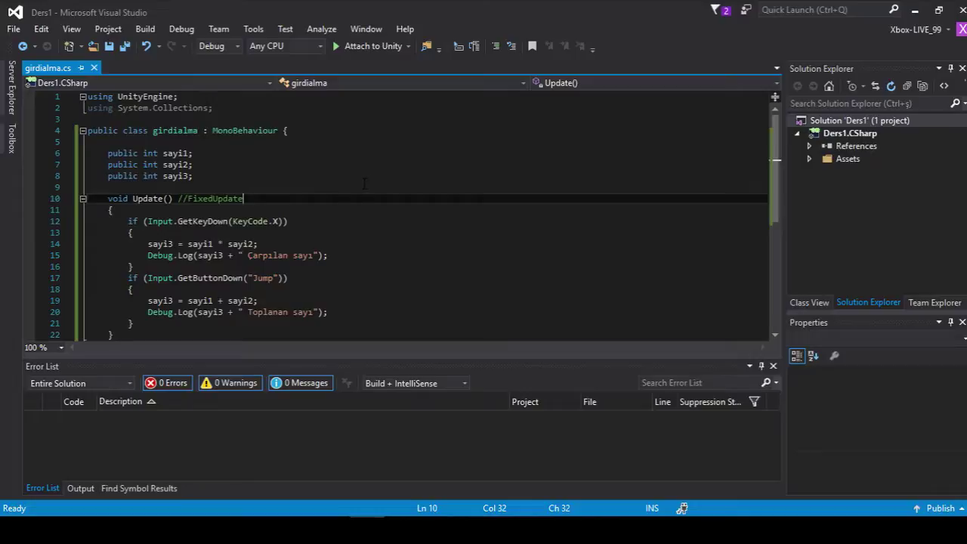
Step: Delete the //FixedUpdate comment from Update and save the script
drag(176, 198, 307, 196)
key(BackSpace)
key(BackSpace)
key(ctrl+s)
Step: Highlight GetKeyDown and the Input class in the X-key check on line 12
scroll(307, 198, down, 1)
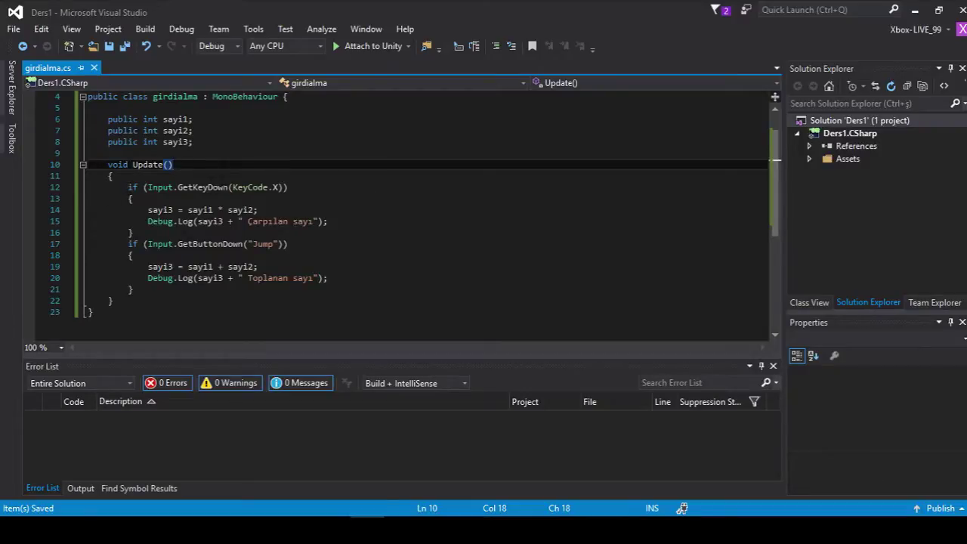
click(314, 186)
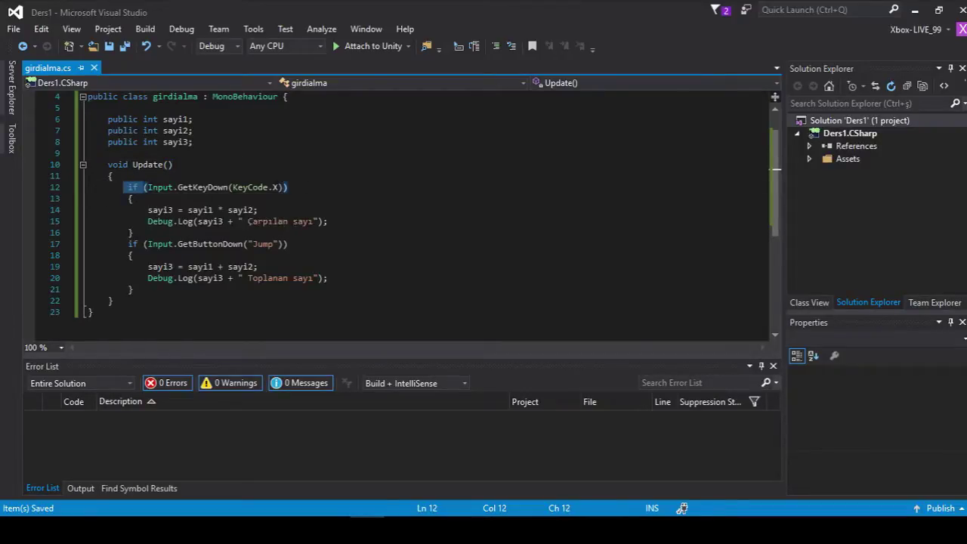
click(132, 232)
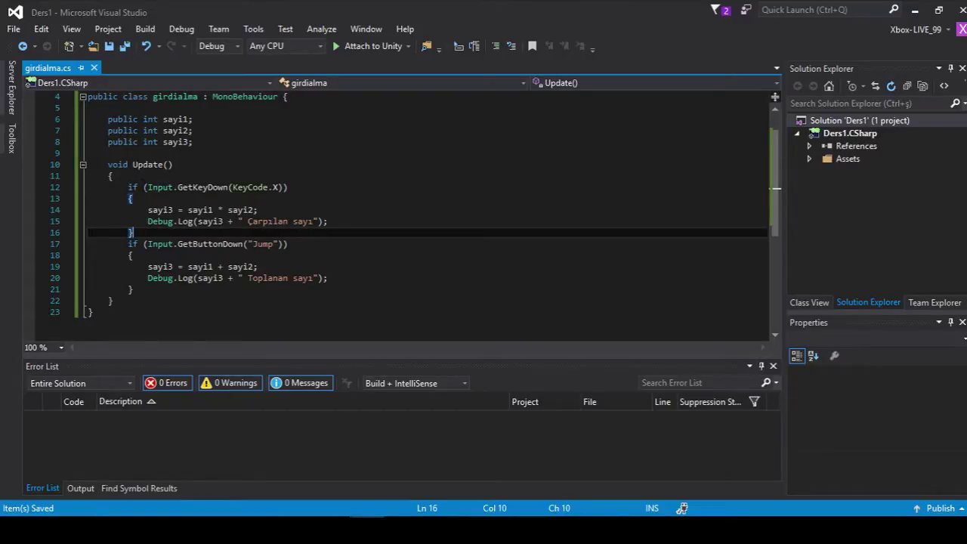
click(161, 186)
double_click(202, 187)
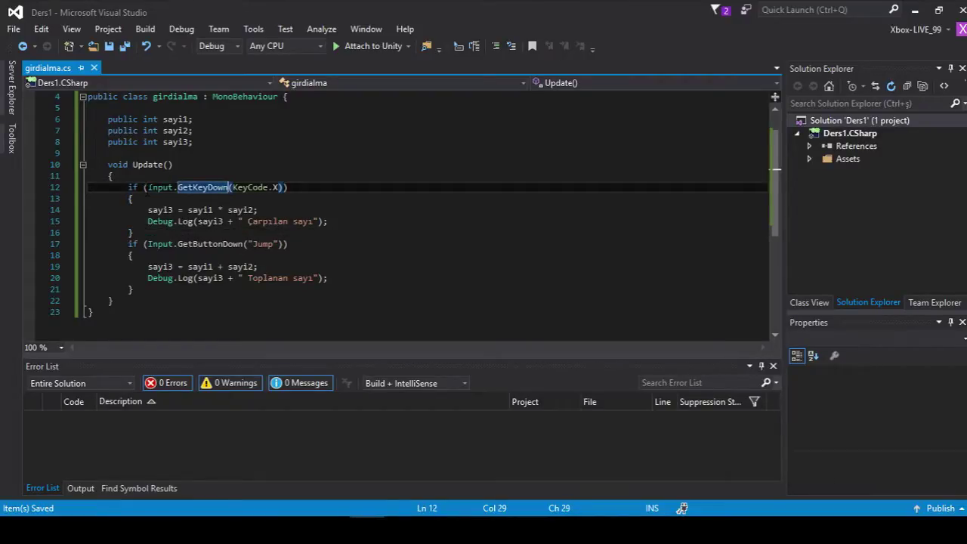
click(169, 188)
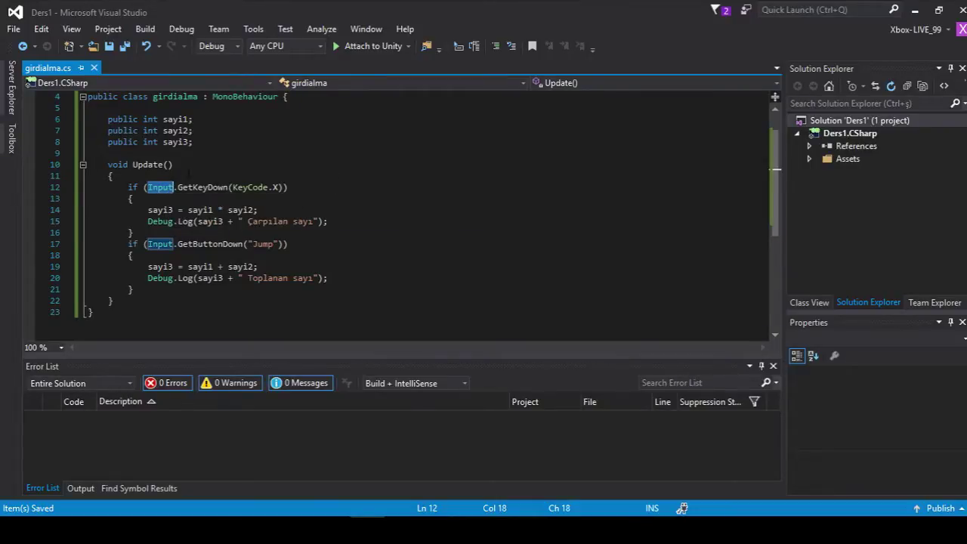
click(189, 175)
key(Return)
text(Inp)
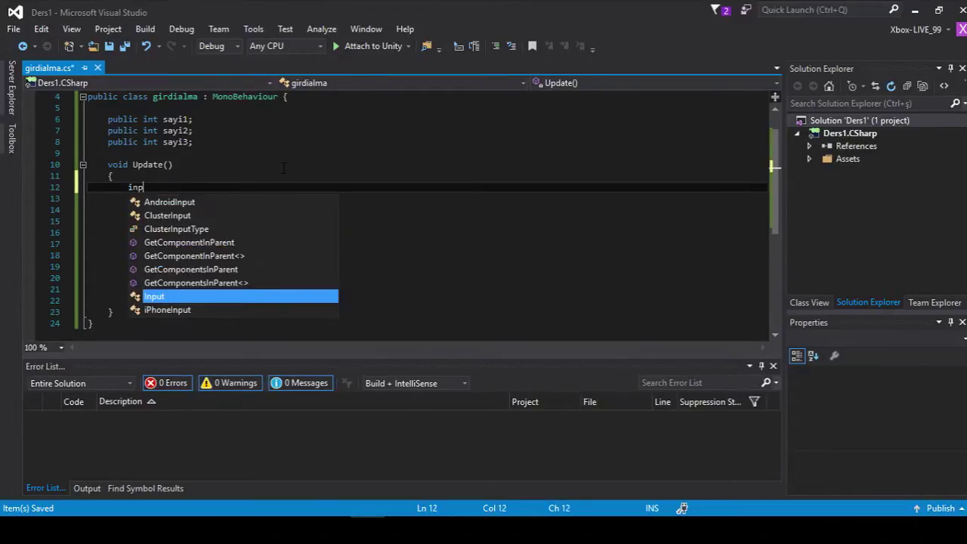
text(ut.)
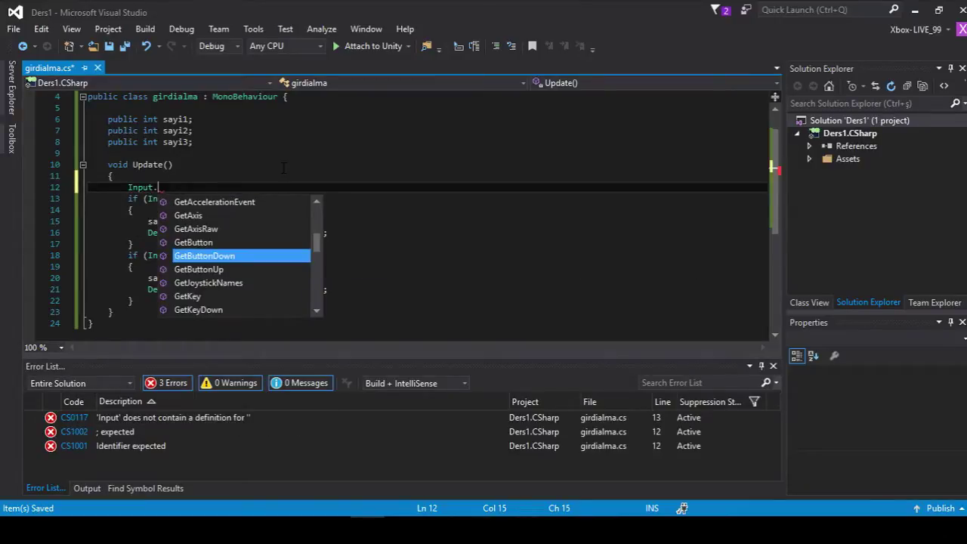
key(Page_Up)
key(Down)
key(Down)
key(Down)
key(Down)
key(Down)
key(Down)
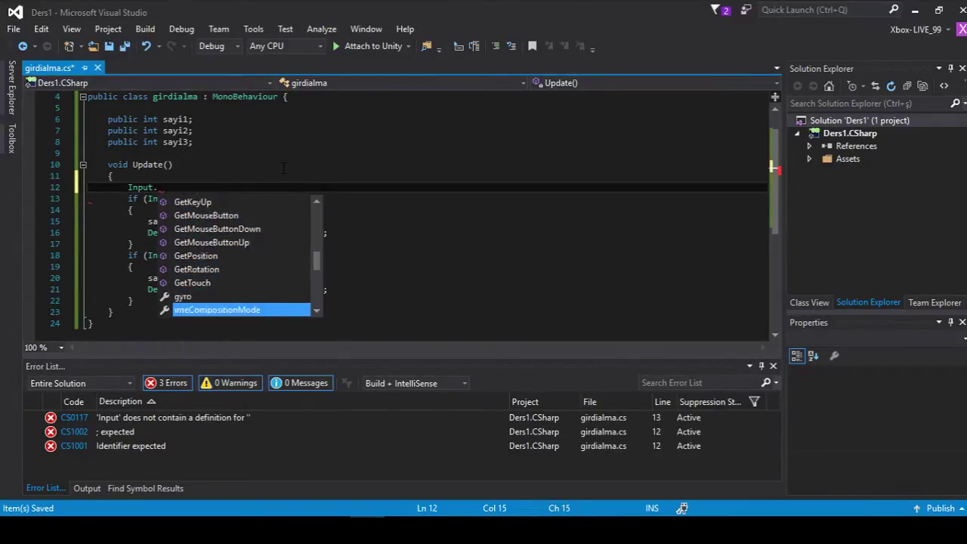
key(Down)
key(Down)
key(Down)
key(Down)
key(Down)
key(Down)
key(Up)
key(Up)
key(Up)
key(Up)
key(Up)
key(Up)
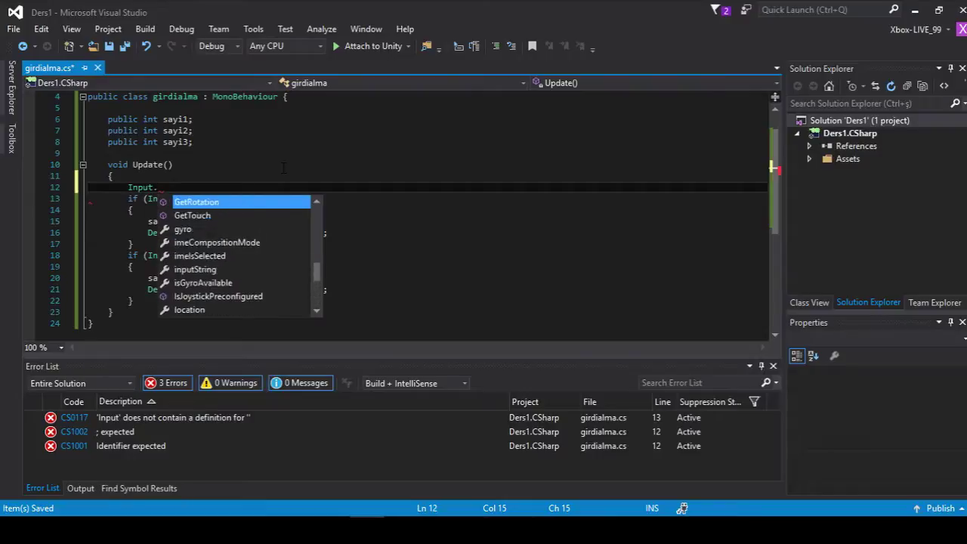
key(Up)
key(Up)
key(Up)
key(Up)
key(Up)
key(Up)
key(BackSpace)
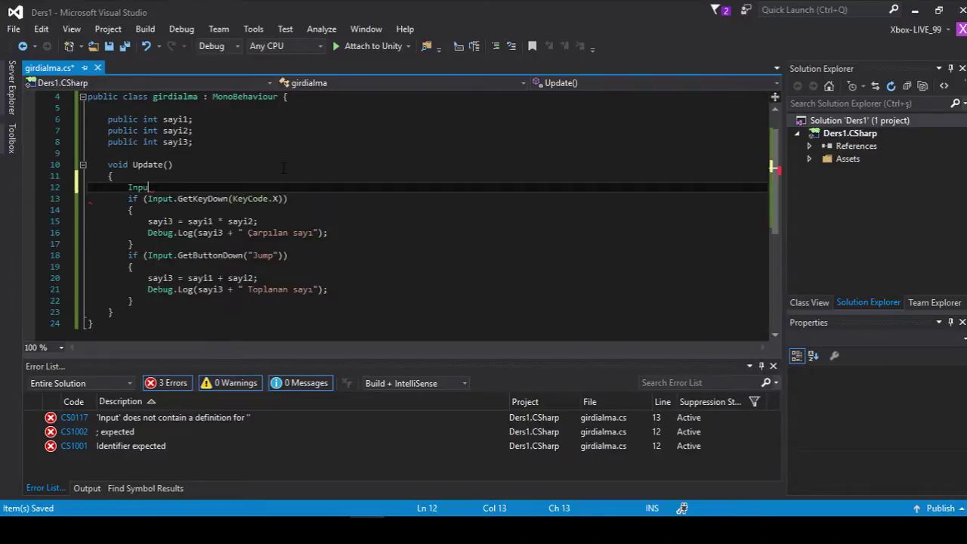
key(BackSpace)
key(BackSpace)
key(BackSpace)
key(BackSpace)
key(BackSpace)
key(BackSpace)
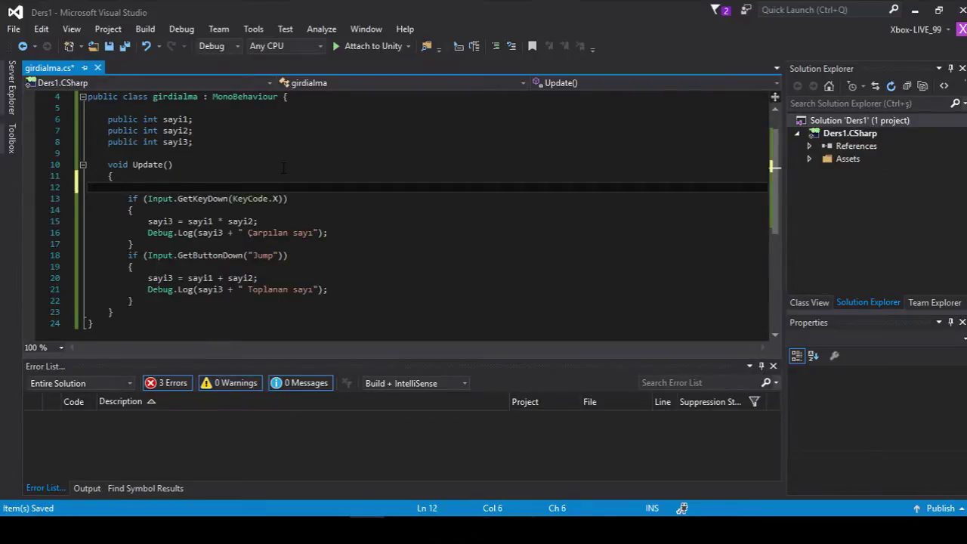
key(BackSpace)
key(BackSpace)
key(ctrl+s)
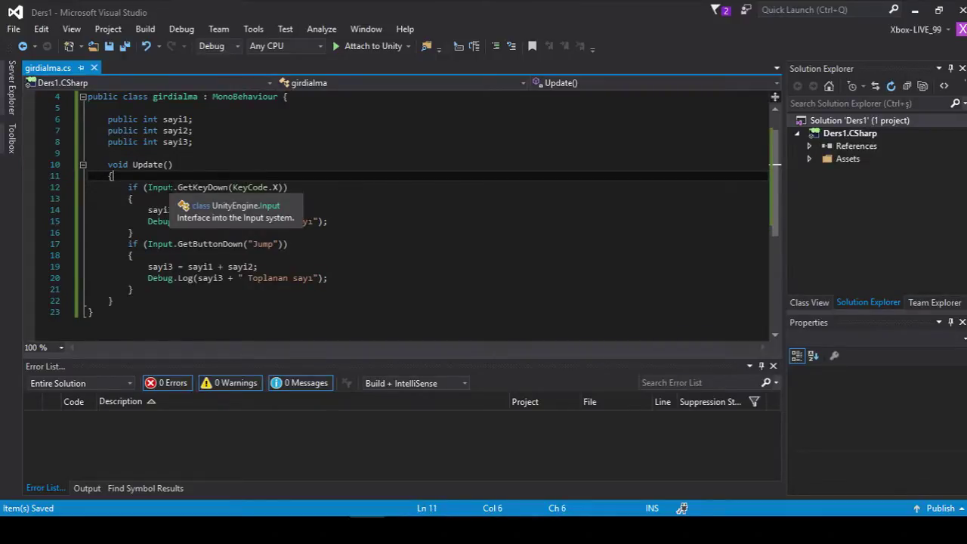
click(198, 187)
key(Right)
key(Right)
key(Right)
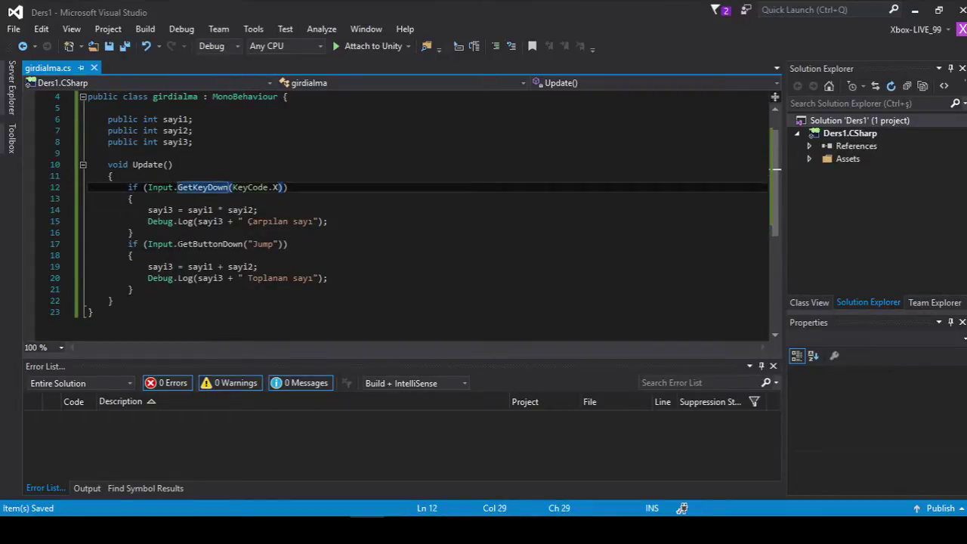
click(227, 244)
double_click(243, 244)
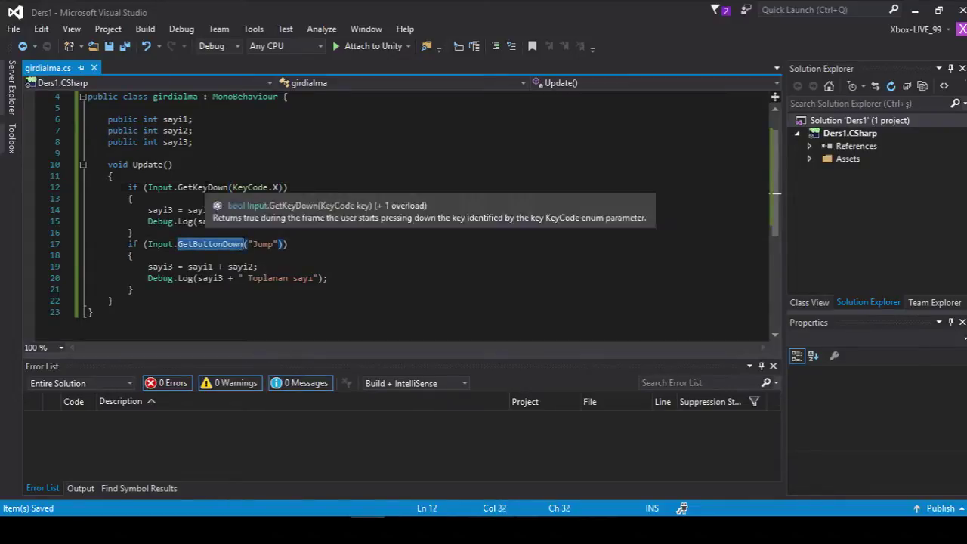
mouse_move(212, 244)
click(259, 244)
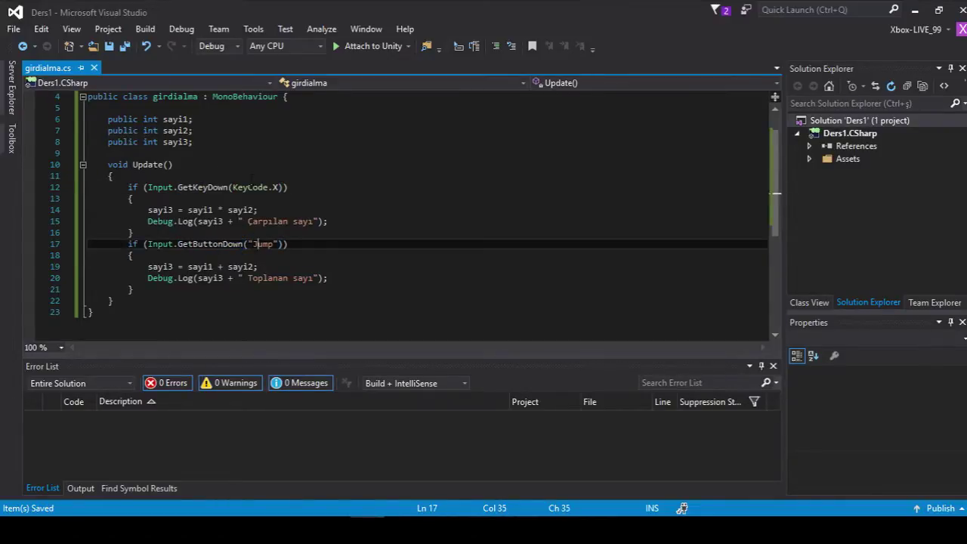
click(302, 187)
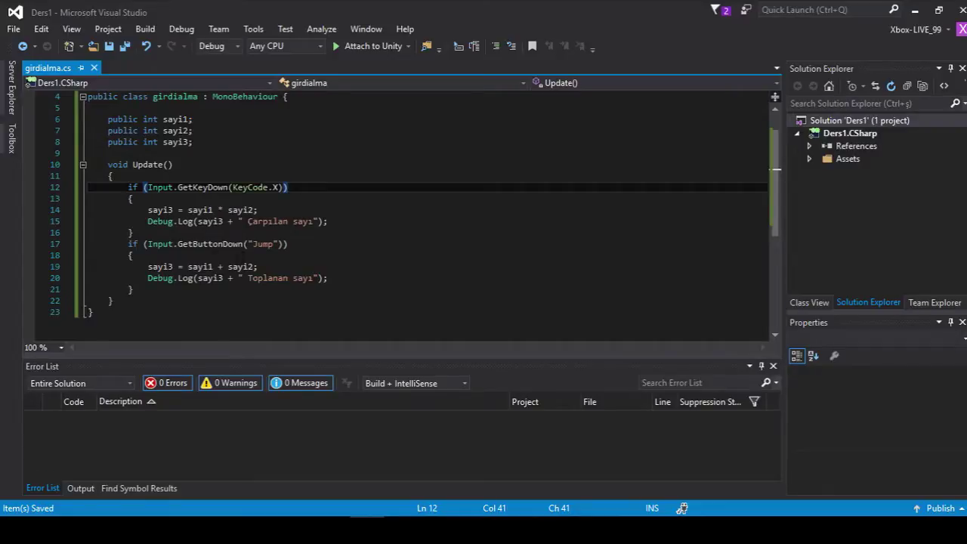
mouse_move(200, 187)
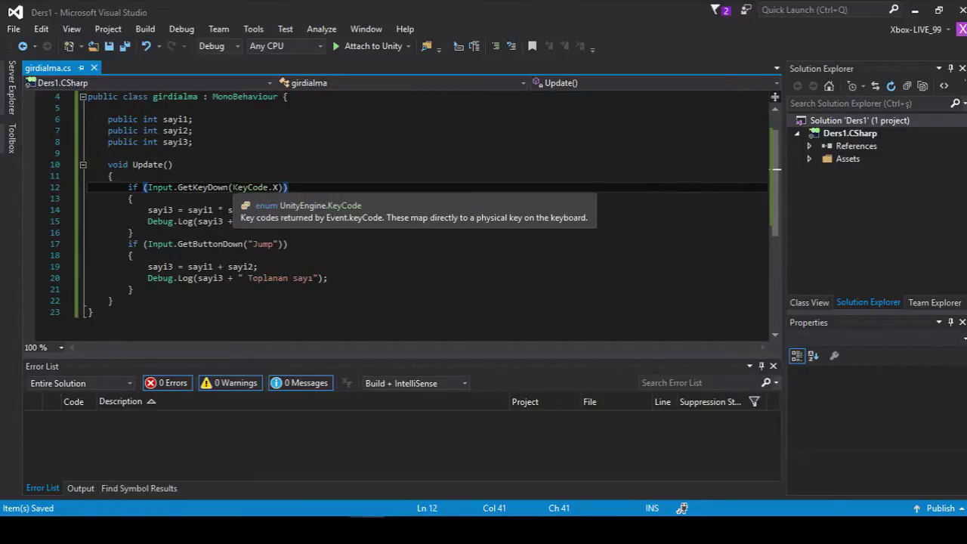
click(240, 187)
click(234, 187)
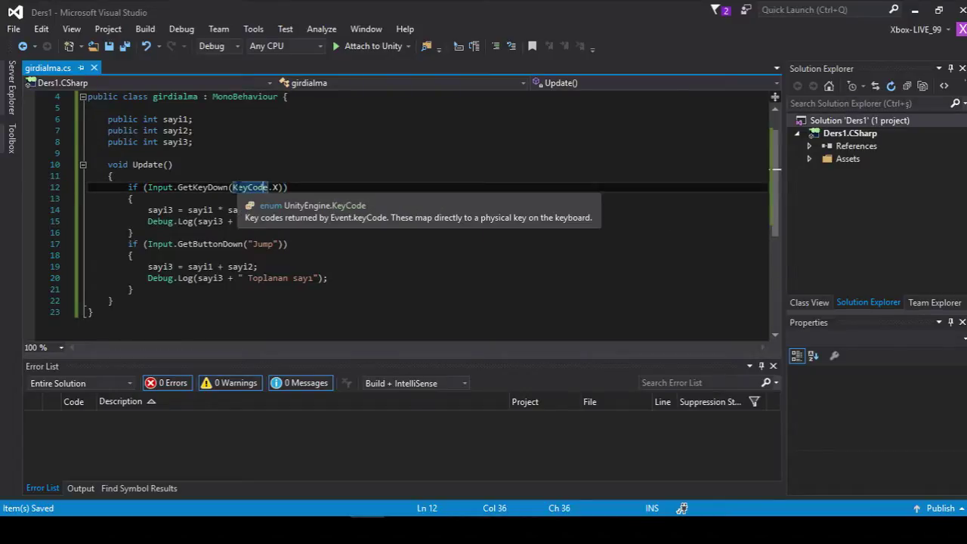
drag(234, 187, 278, 188)
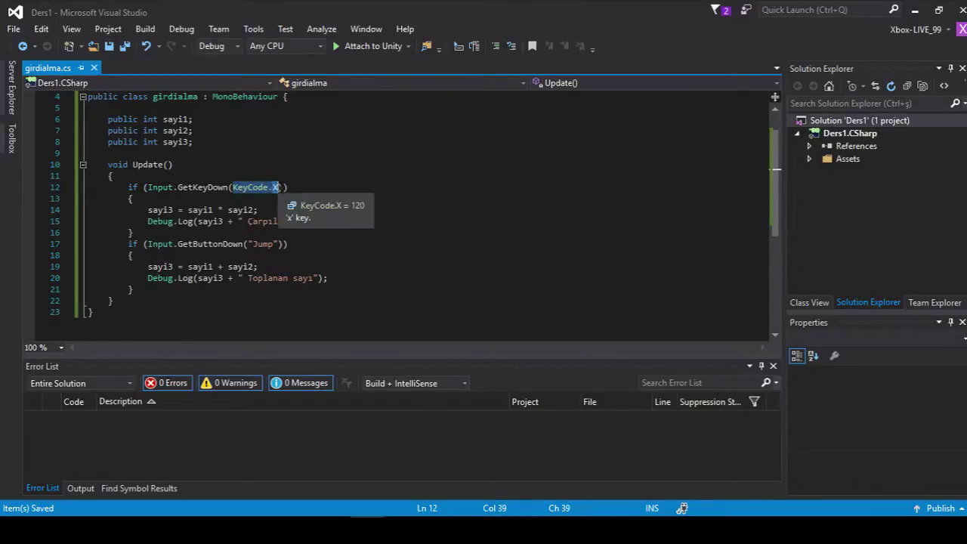
mouse_move(276, 189)
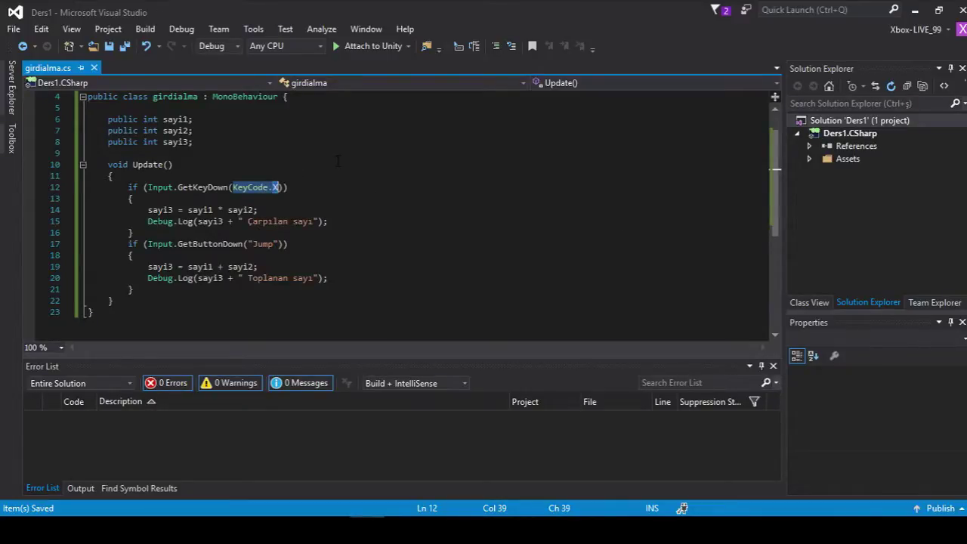
key(BackSpace)
key(ctrl+space)
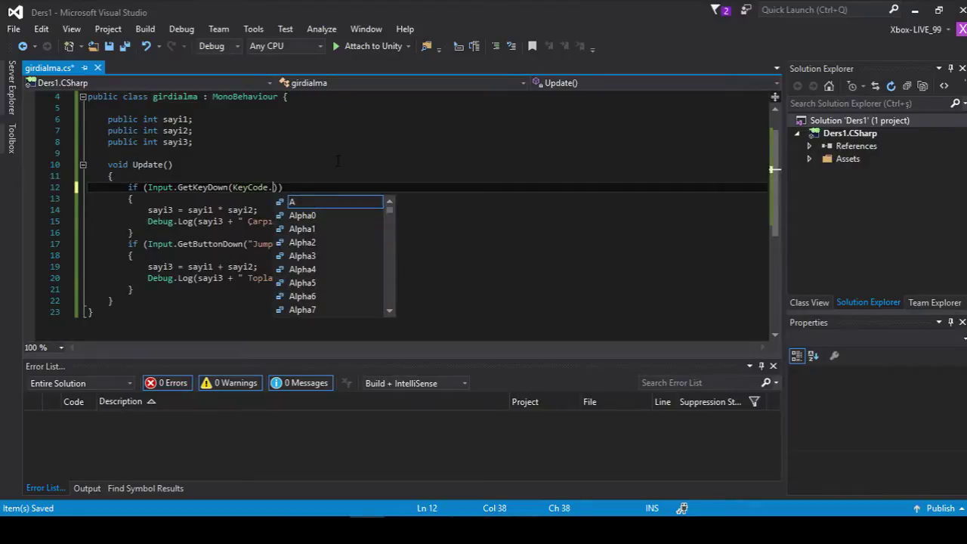
key(Down)
key(Down)
key(Down)
key(Down)
key(Down)
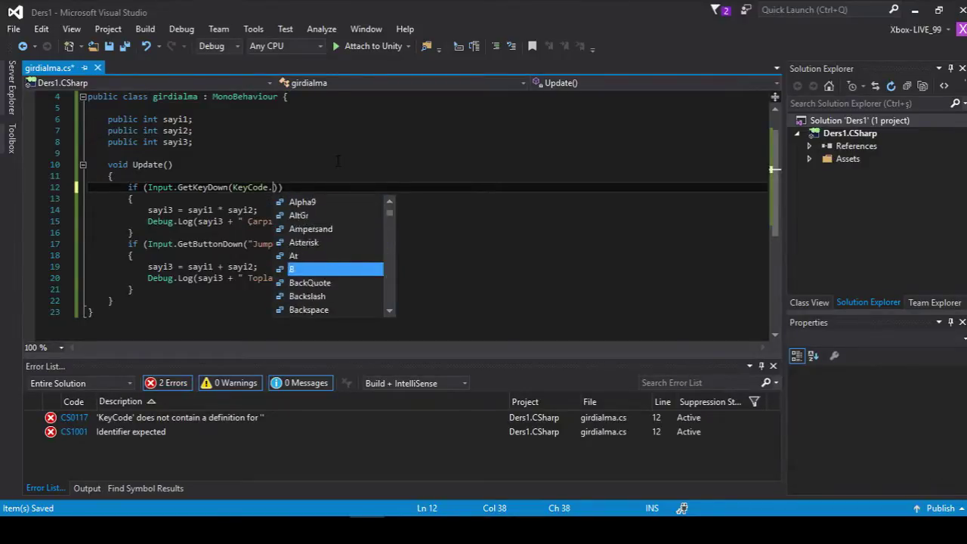
key(Down)
key(Down)
key(Down)
key(Down)
key(Down)
key(Down)
key(Down)
key(Down)
key(Down)
key(Down)
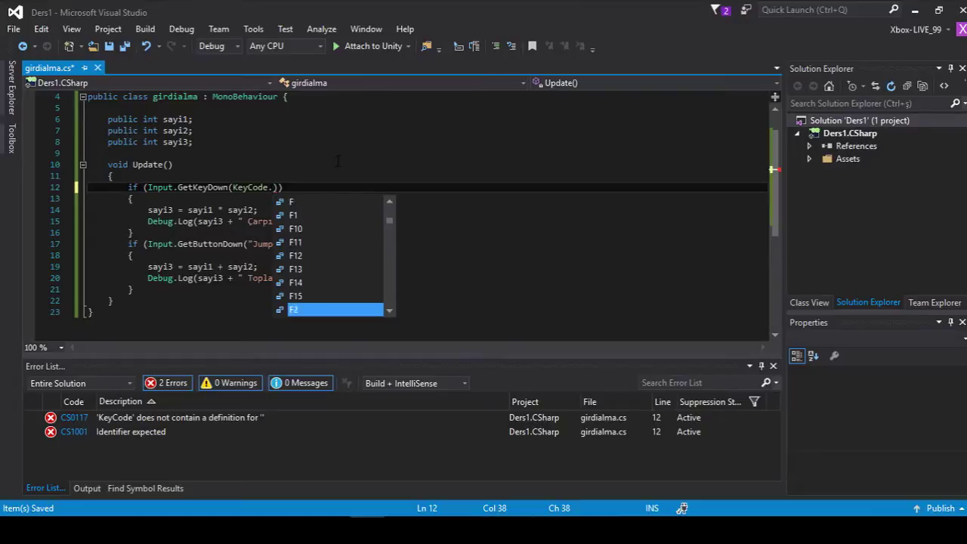
key(Down)
key(Down)
key(Down)
key(Down)
key(Down)
key(Down)
key(Down)
key(Down)
key(Down)
key(Down)
key(Down)
key(Down)
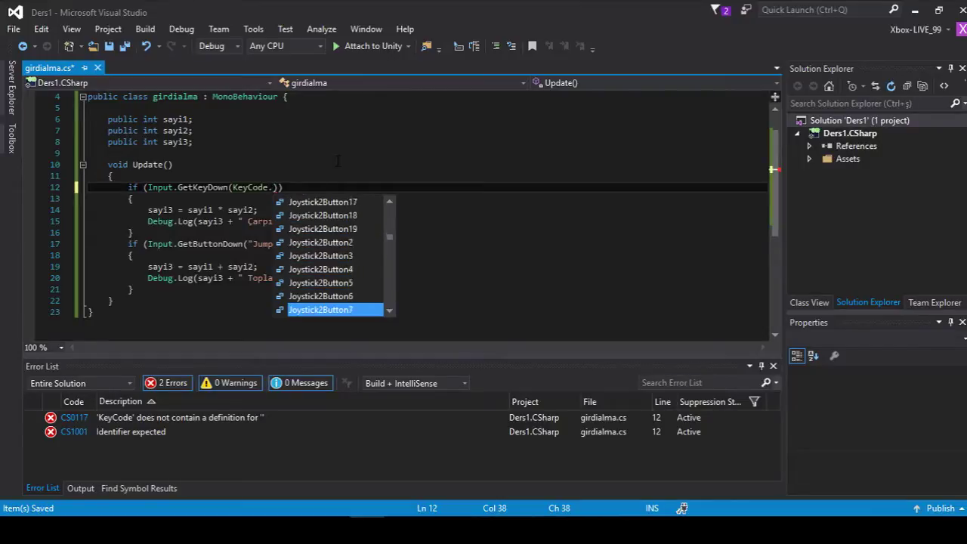
key(Down)
key(Down)
key(Down)
key(Down)
key(Down)
key(Down)
key(Down)
key(Down)
key(Down)
key(Down)
key(Down)
key(Down)
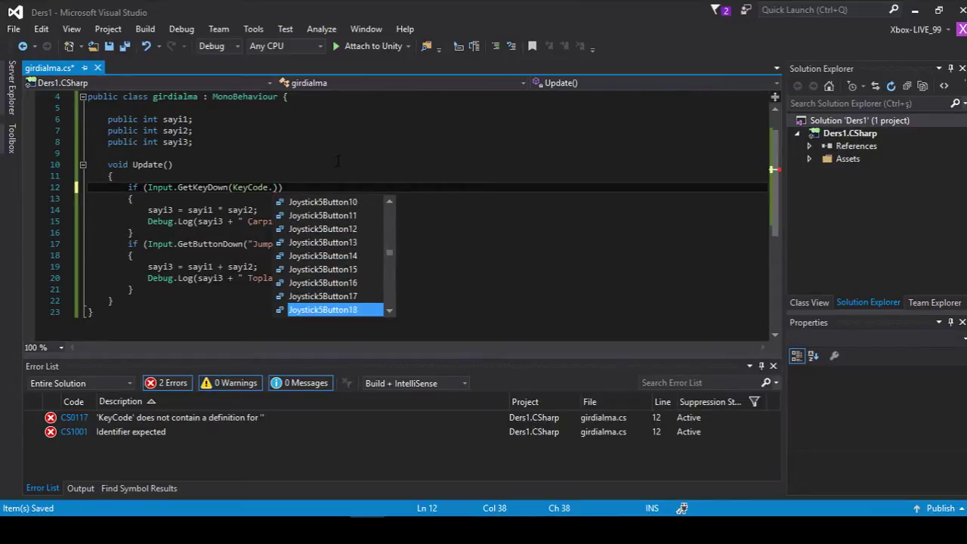
key(Down)
key(Down)
key(Down)
key(Down)
key(Down)
key(Down)
key(Down)
key(Down)
key(Down)
scroll(367, 244, down, 8)
scroll(344, 254, down, 5)
scroll(342, 261, down, 4)
scroll(341, 256, down, 5)
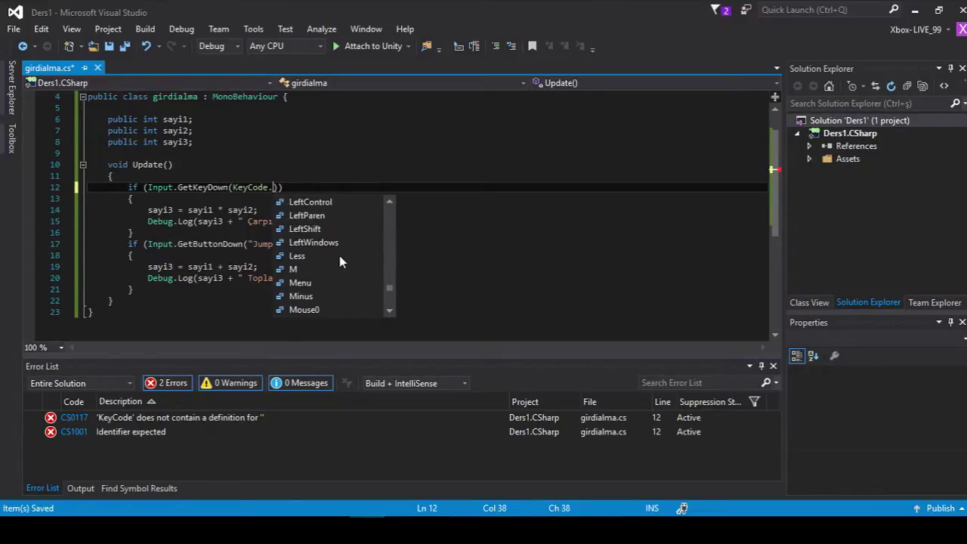
scroll(352, 247, down, 6)
scroll(354, 247, down, 6)
scroll(366, 245, down, 5)
scroll(368, 247, up, 4)
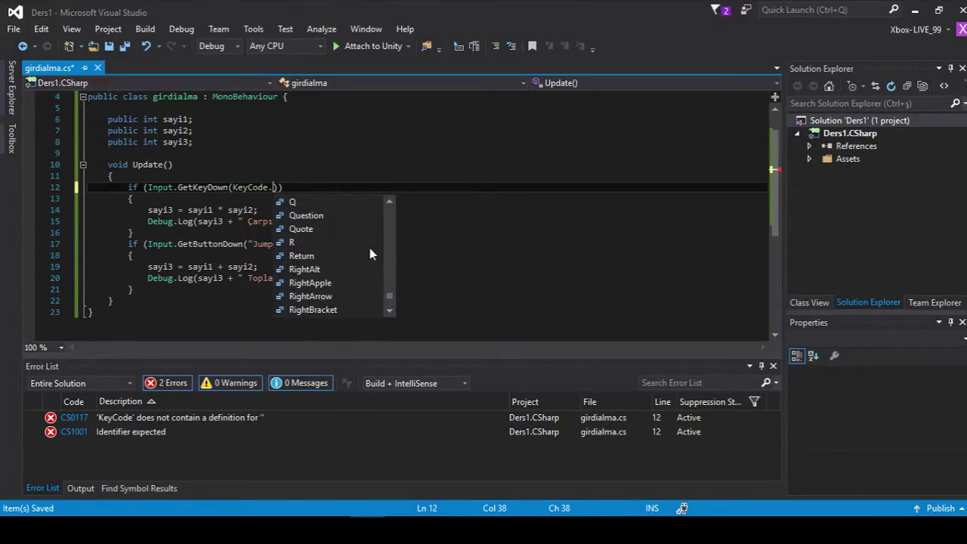
drag(389, 298, 387, 216)
scroll(313, 222, up, 3)
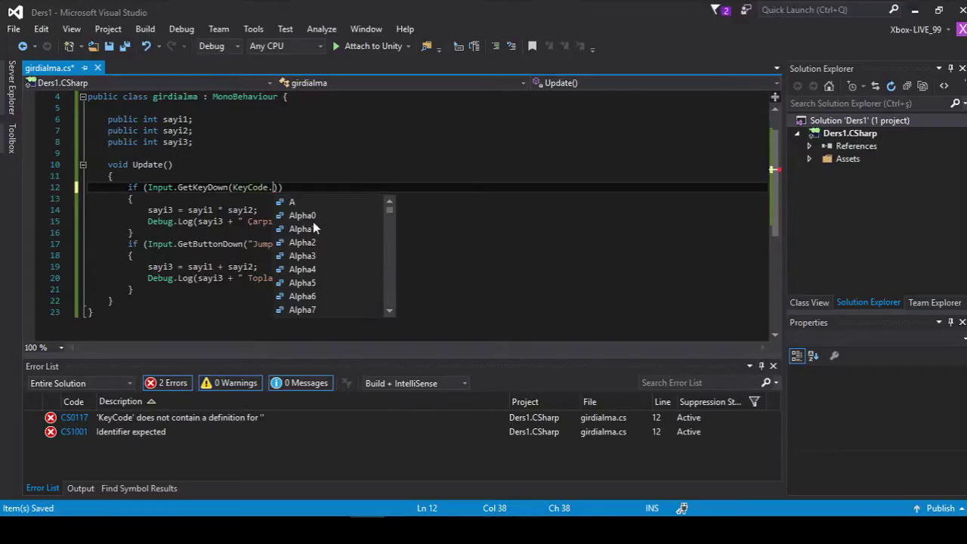
scroll(334, 232, down, 2)
scroll(357, 233, up, 2)
scroll(325, 261, up, 1)
scroll(326, 241, down, 1)
scroll(339, 260, down, 3)
scroll(337, 253, down, 5)
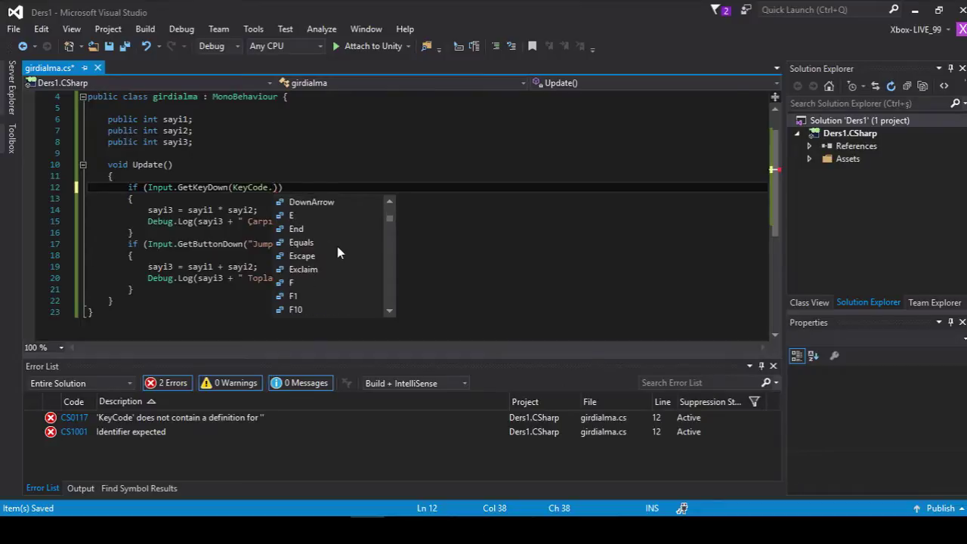
scroll(341, 257, down, 8)
scroll(351, 258, up, 1)
scroll(338, 257, up, 2)
scroll(334, 257, up, 4)
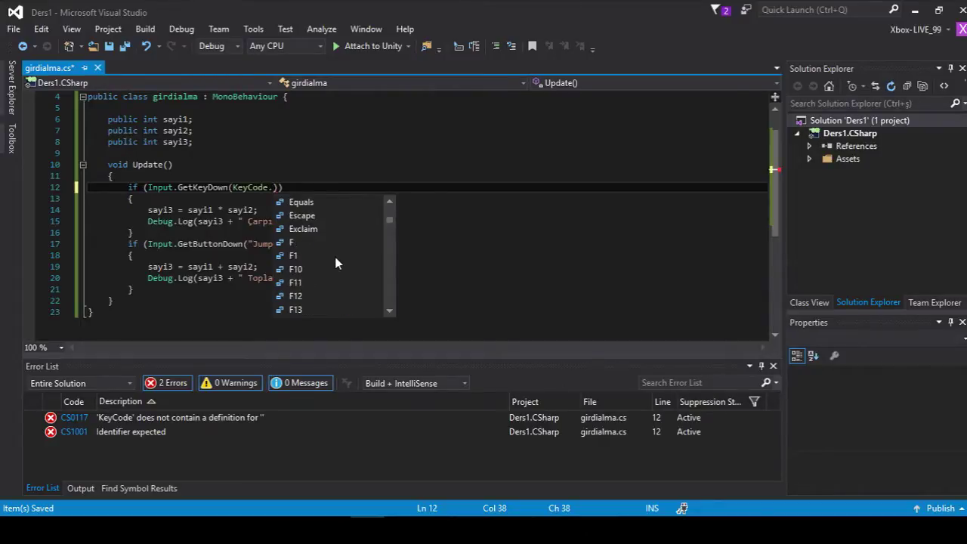
scroll(333, 256, down, 3)
scroll(343, 261, down, 4)
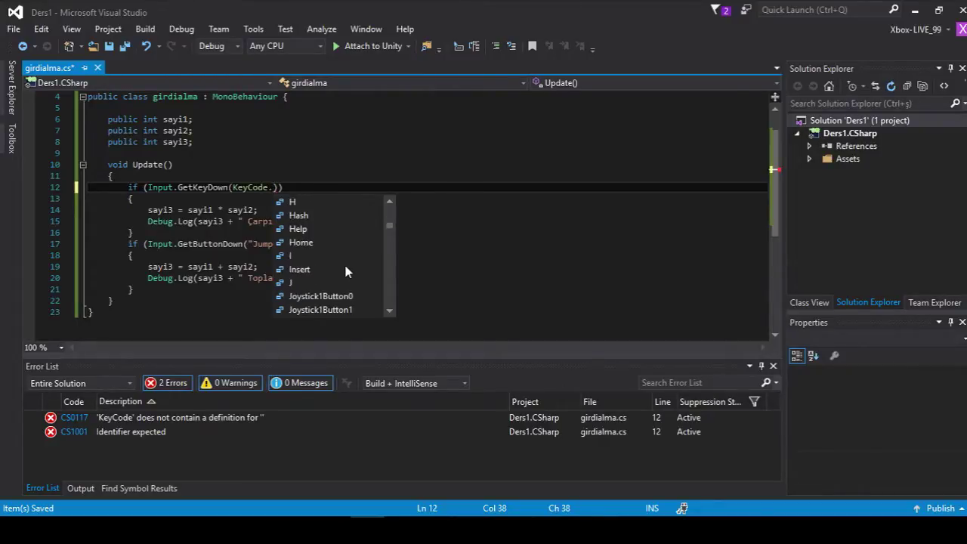
text(x)
key(Return)
key(ctrl+s)
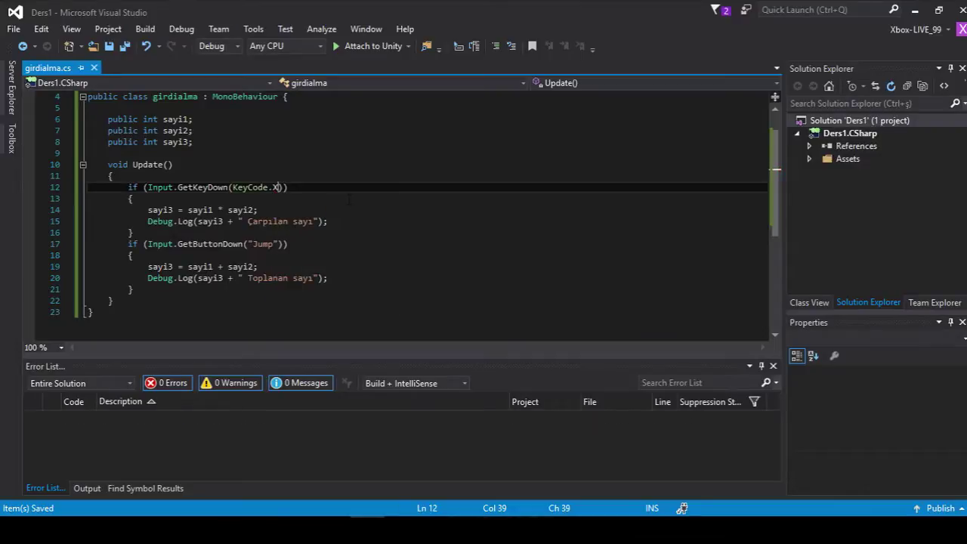
click(318, 190)
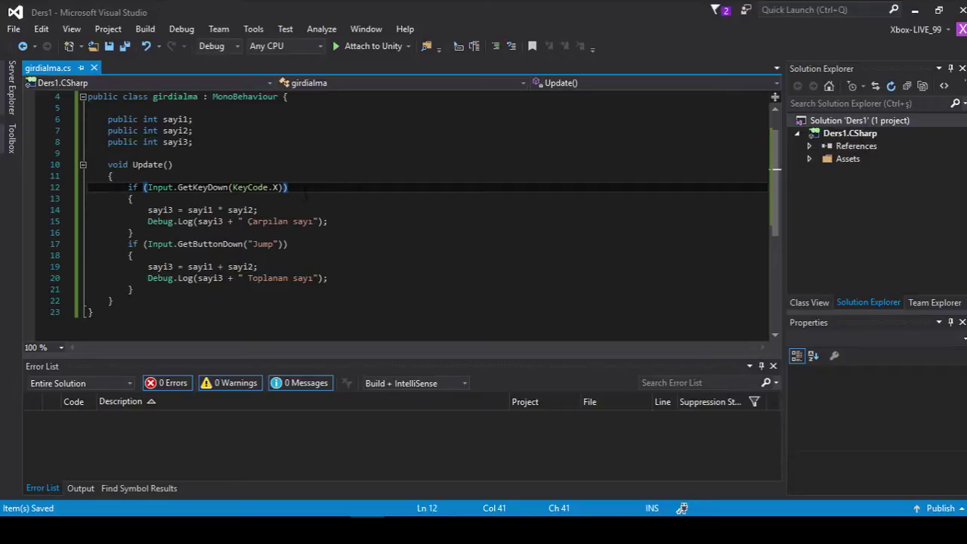
drag(249, 222, 263, 211)
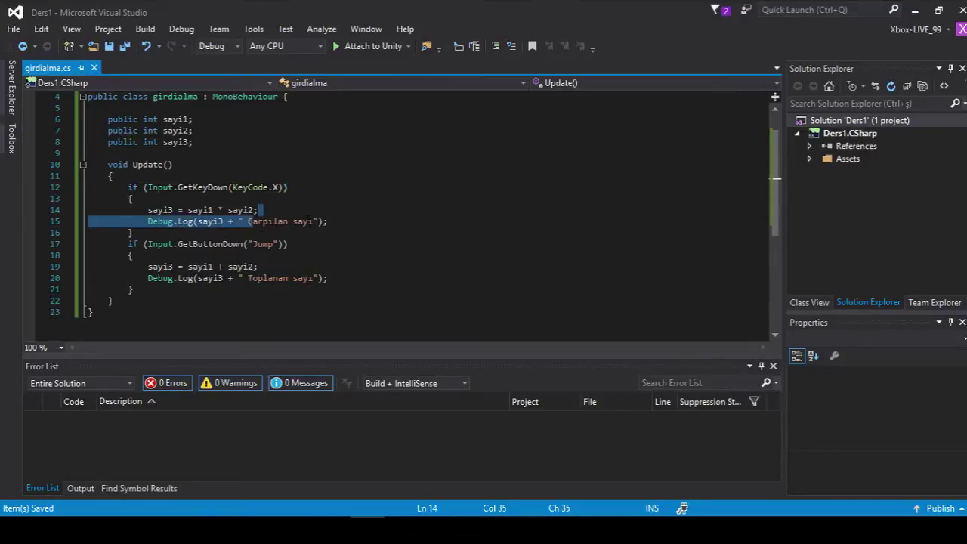
click(363, 225)
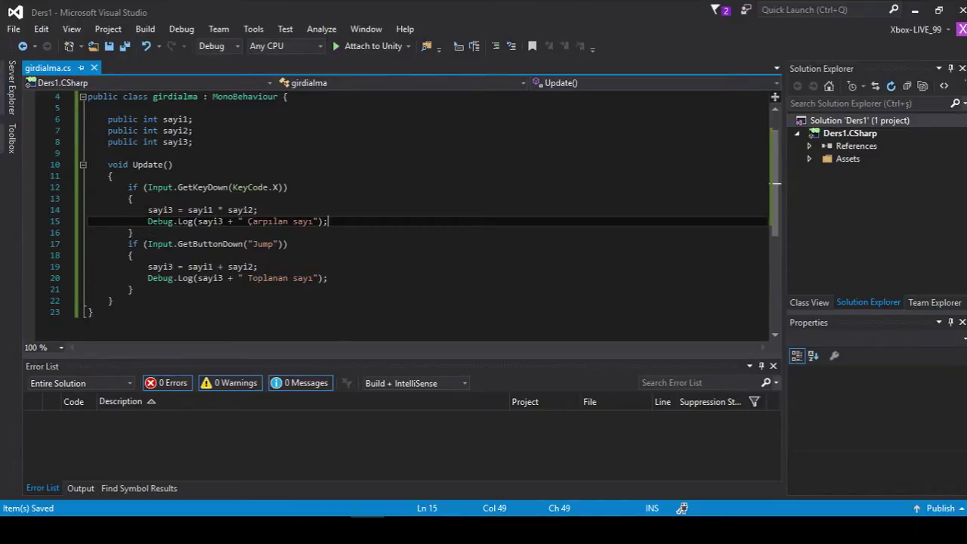
click(159, 210)
click(200, 210)
drag(228, 210, 254, 210)
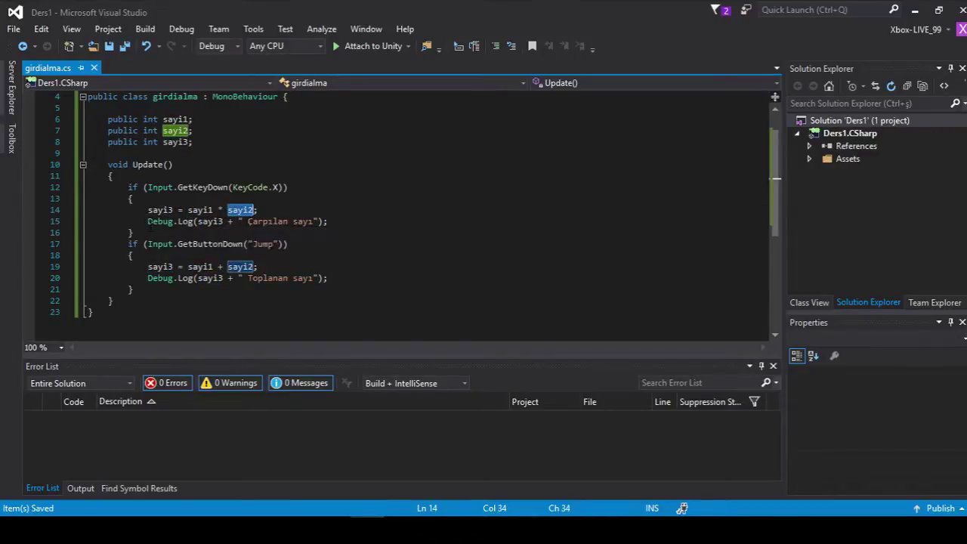
click(211, 221)
drag(252, 221, 288, 221)
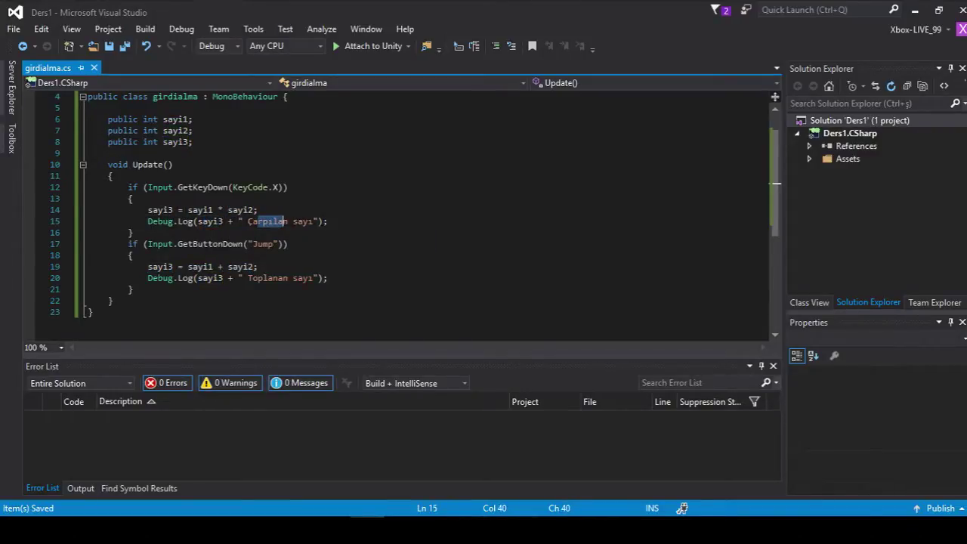
click(340, 221)
drag(148, 210, 254, 210)
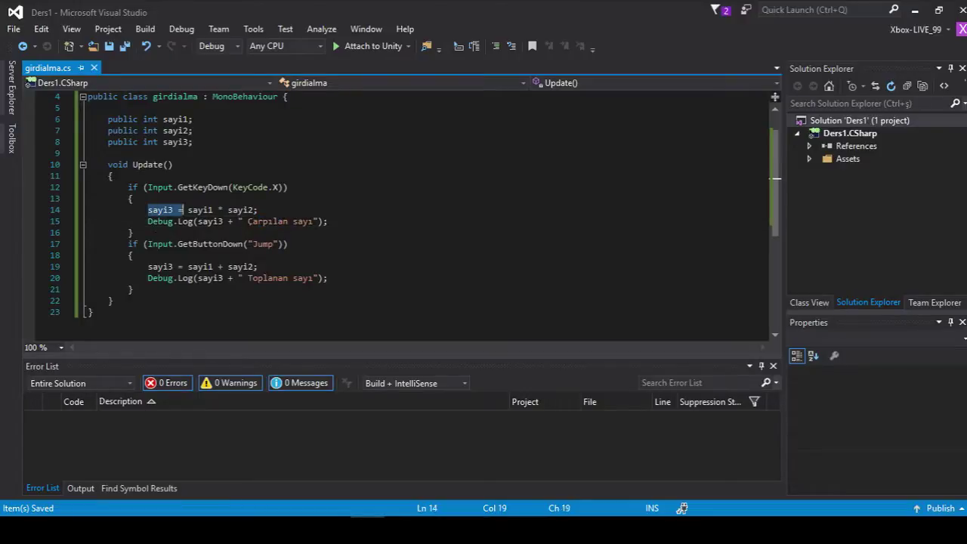
drag(148, 221, 257, 222)
click(310, 221)
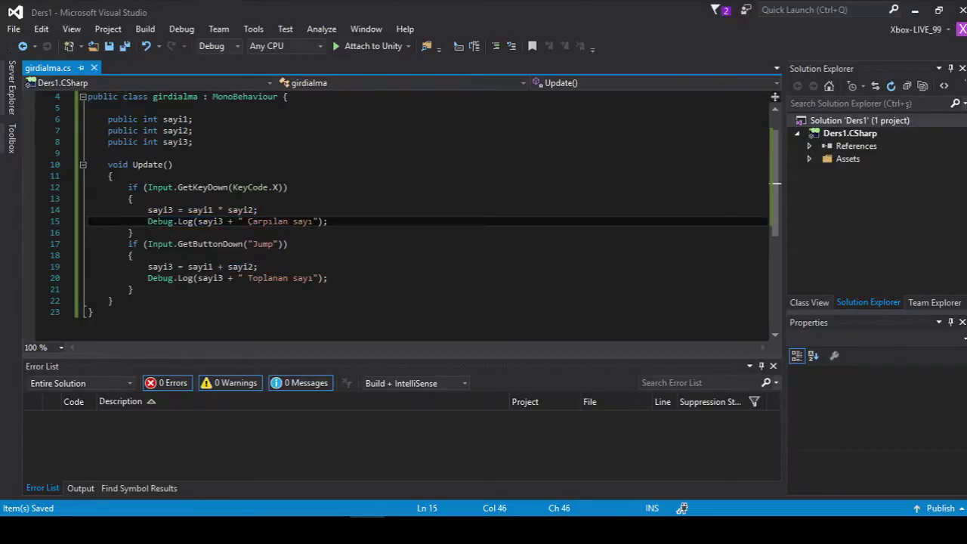
click(271, 201)
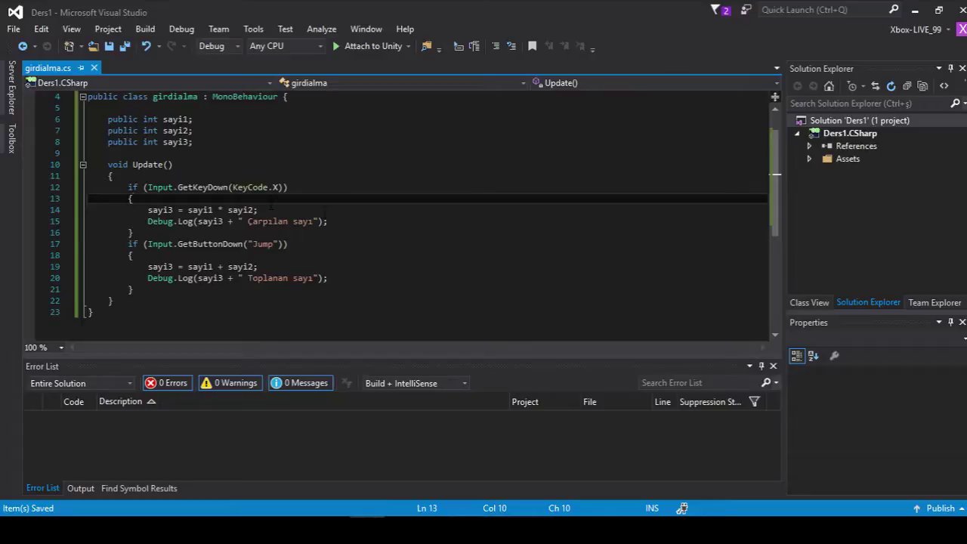
click(270, 209)
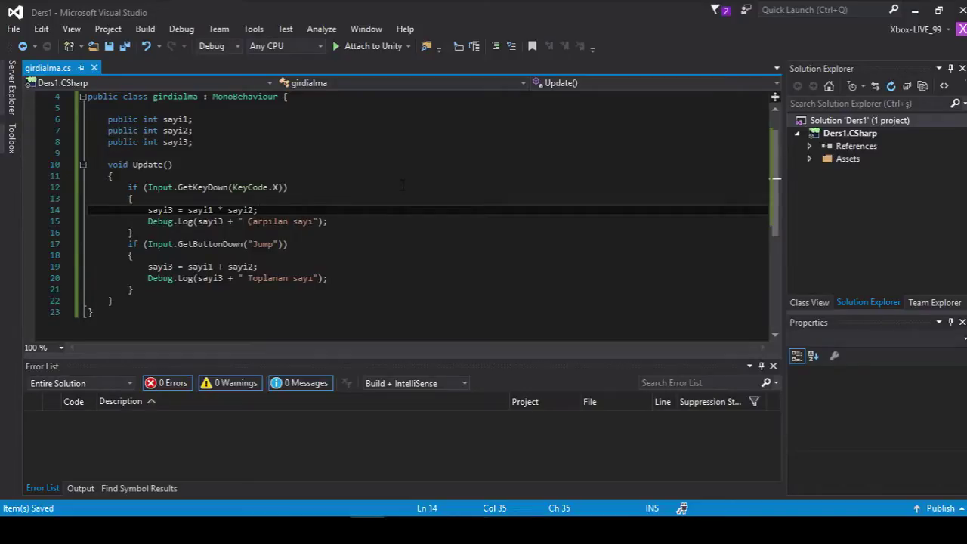
key(Home)
key(shift+End)
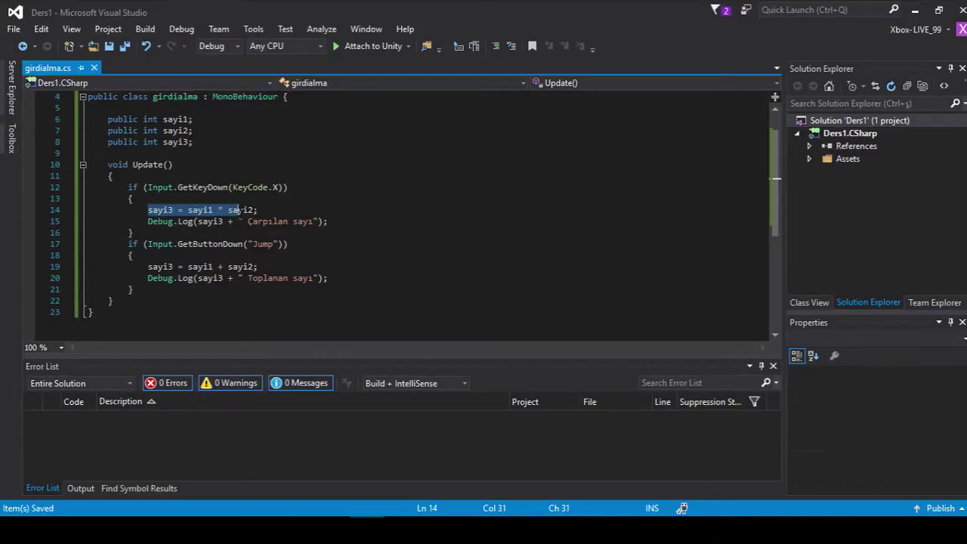
key(End)
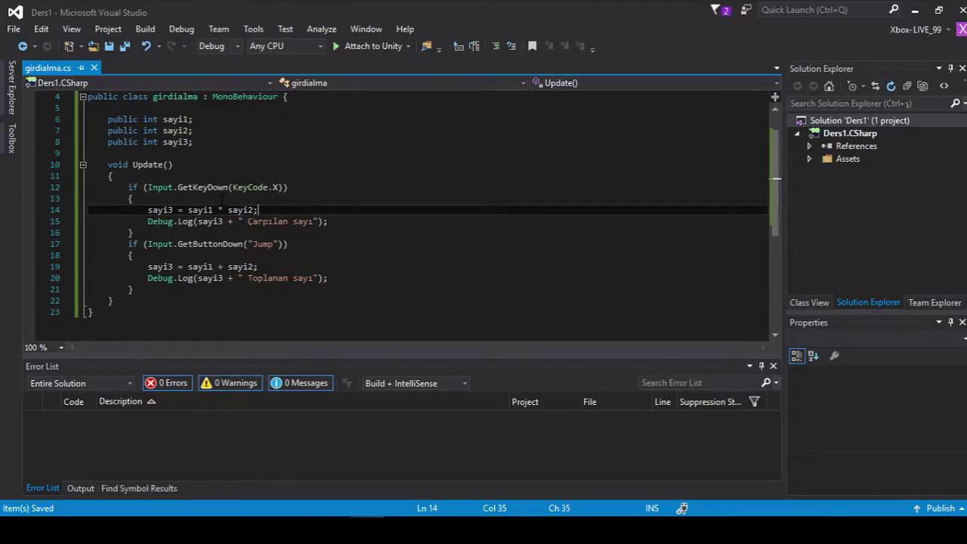
mouse_move(233, 188)
mouse_move(252, 245)
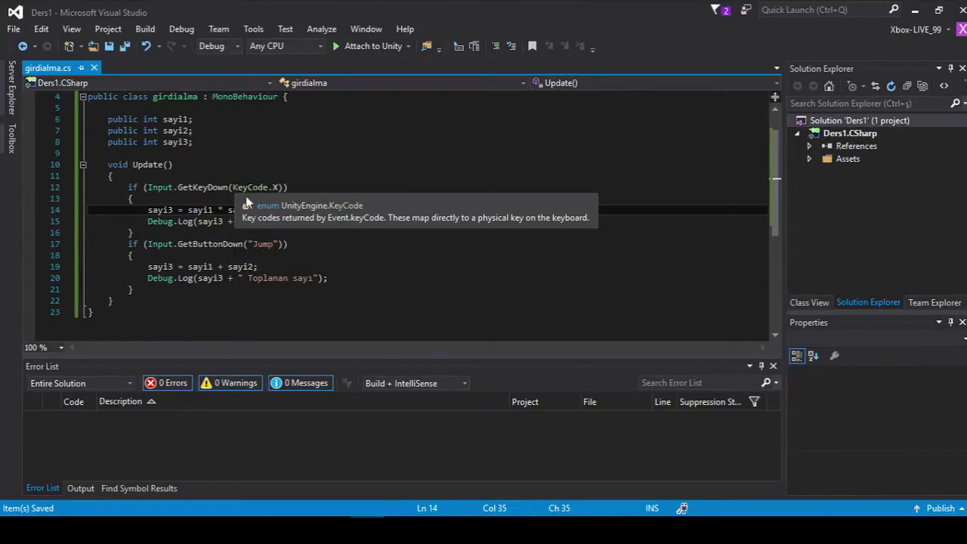
click(299, 244)
text(/)
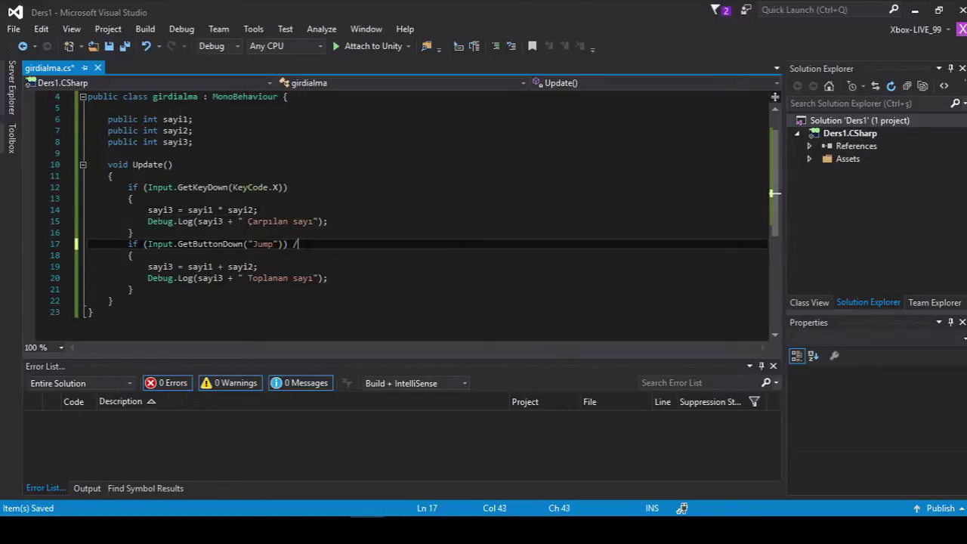
text(buttoncode)
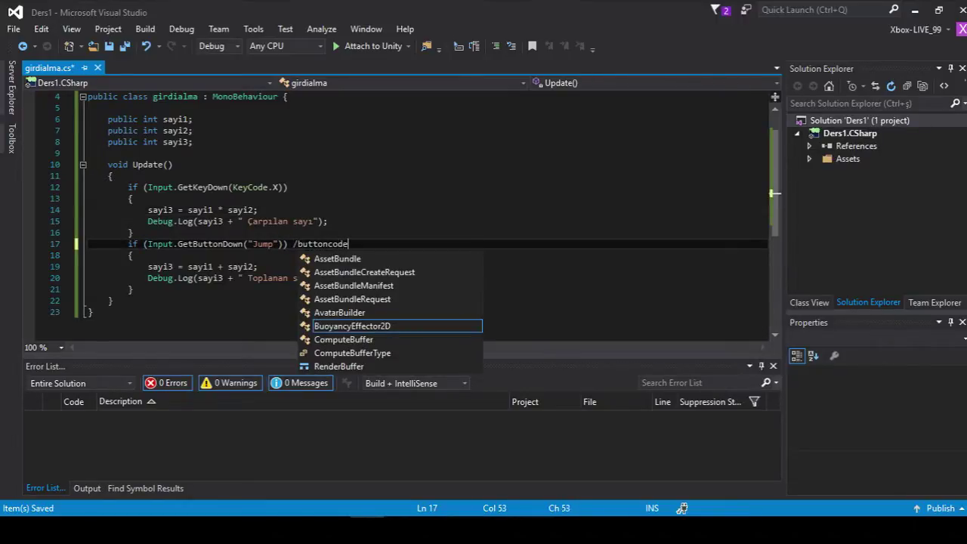
key(ctrl+Left)
text(/)
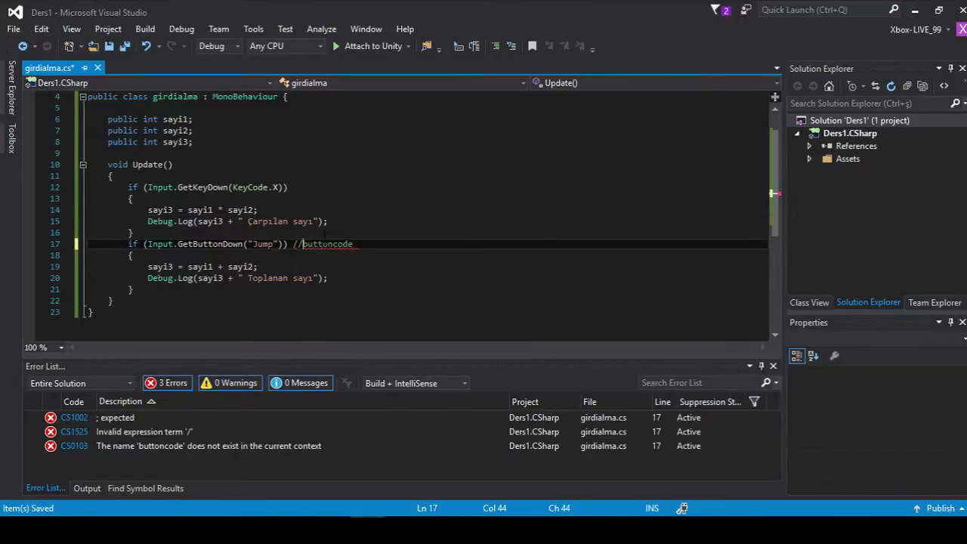
click(404, 244)
click(308, 244)
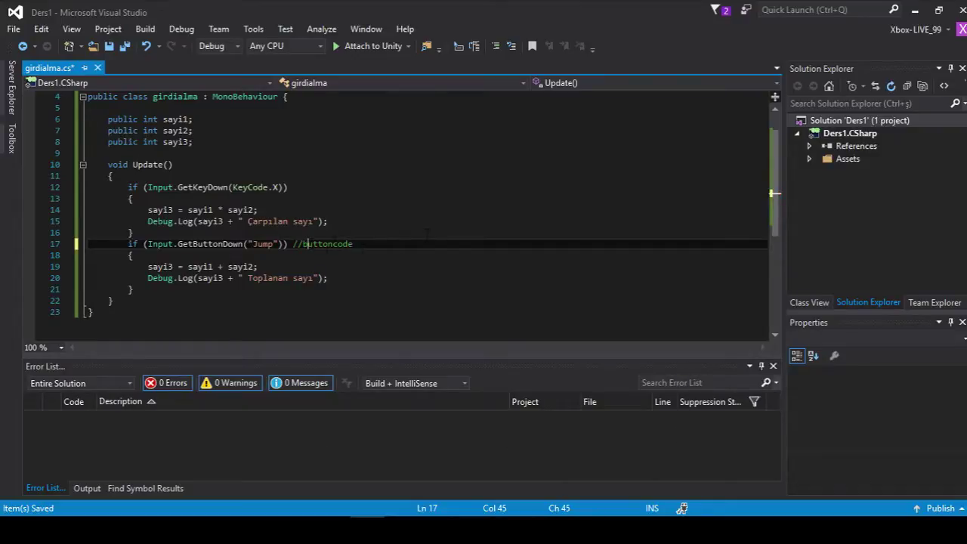
key(BackSpace)
text(B)
key(Right)
key(Right)
key(Right)
key(BackSpace)
text(C)
key(ctrl+s)
drag(289, 244, 417, 238)
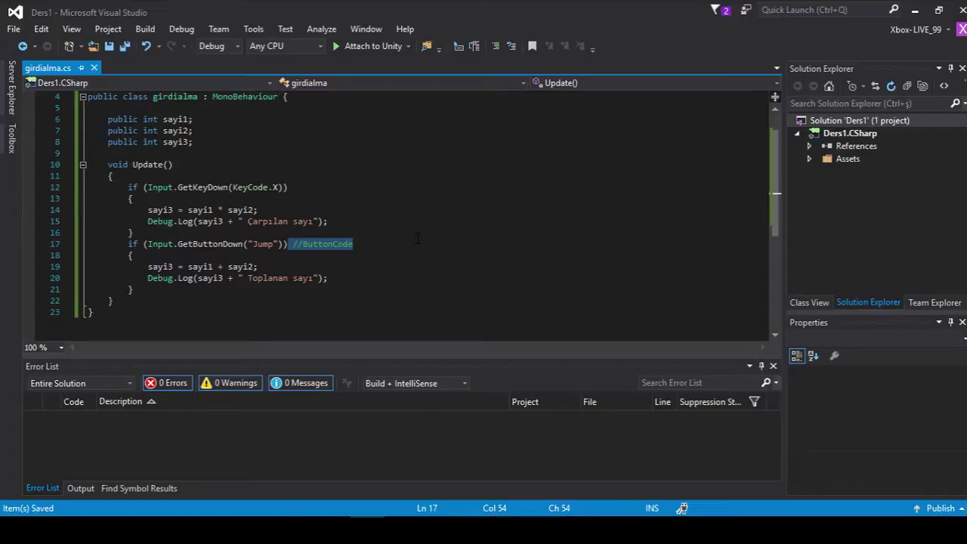
key(Delete)
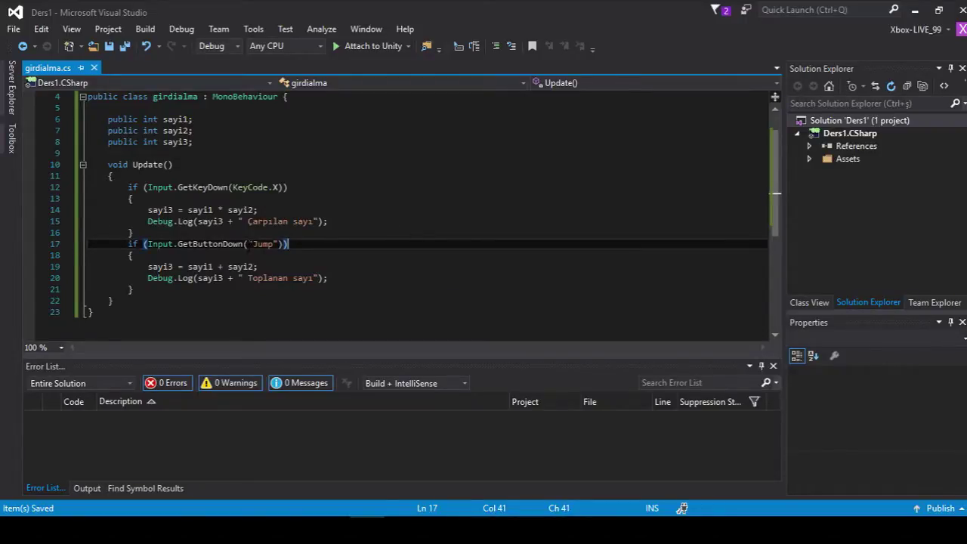
key(Left)
key(Left)
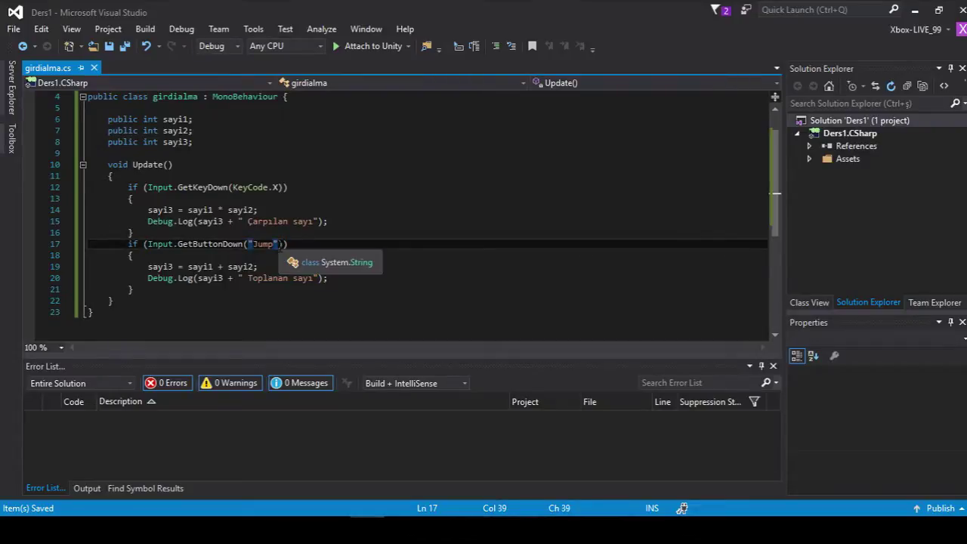
Step: Show GetButtonDown's parameter info and select the "Jump" string on line 17
key(ctrl+shift+space)
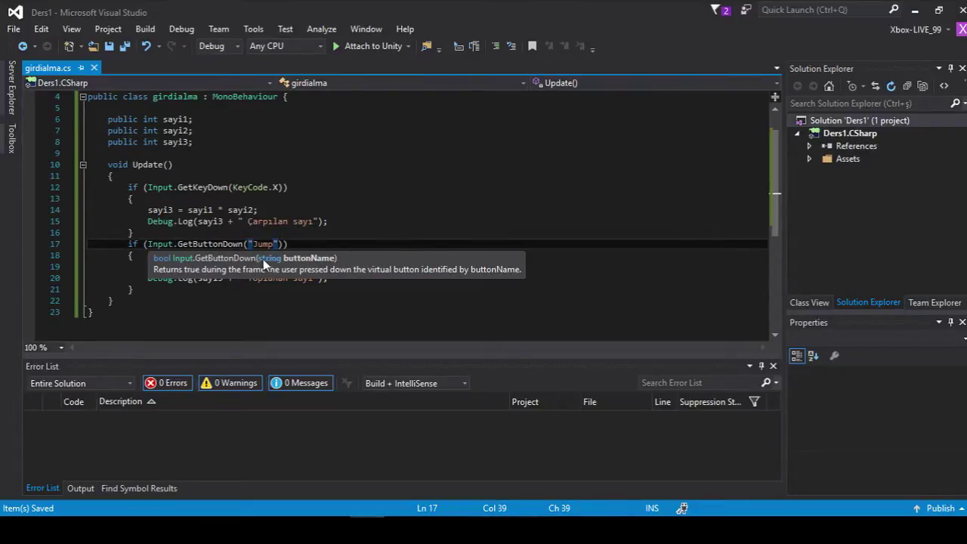
click(372, 222)
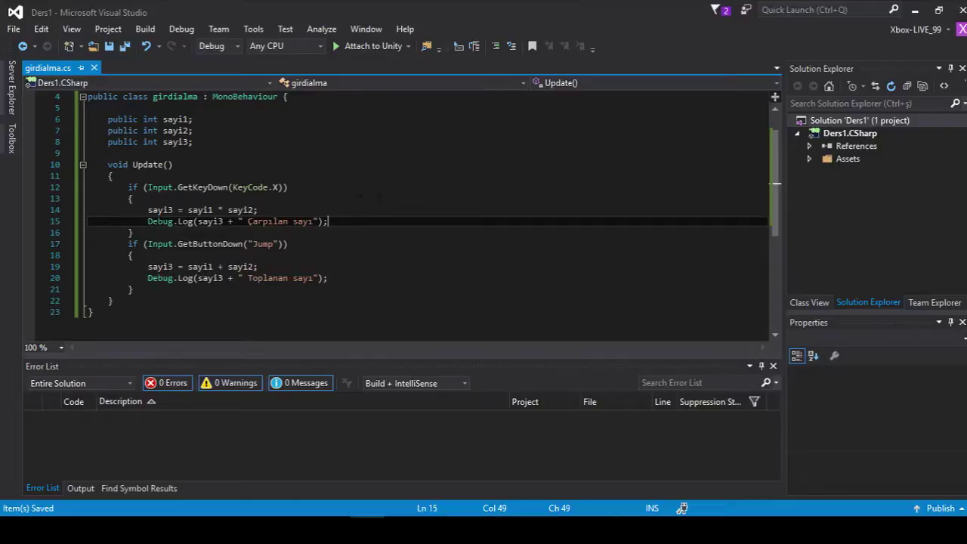
scroll(348, 228, down, 1)
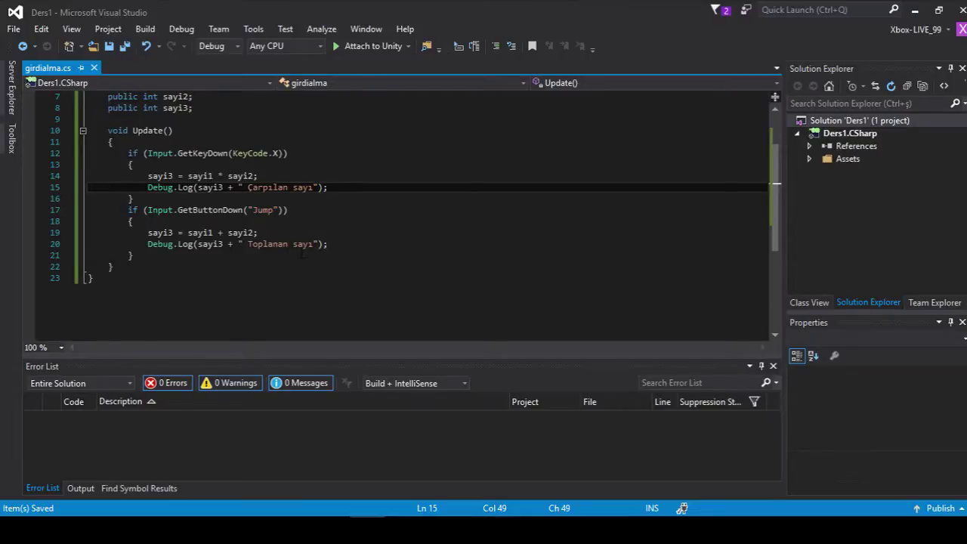
click(248, 210)
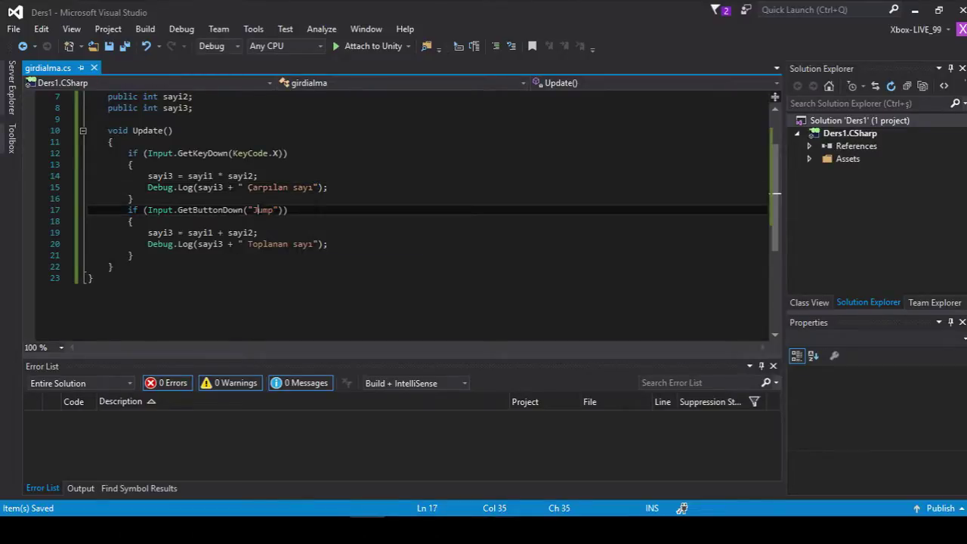
drag(248, 210, 279, 210)
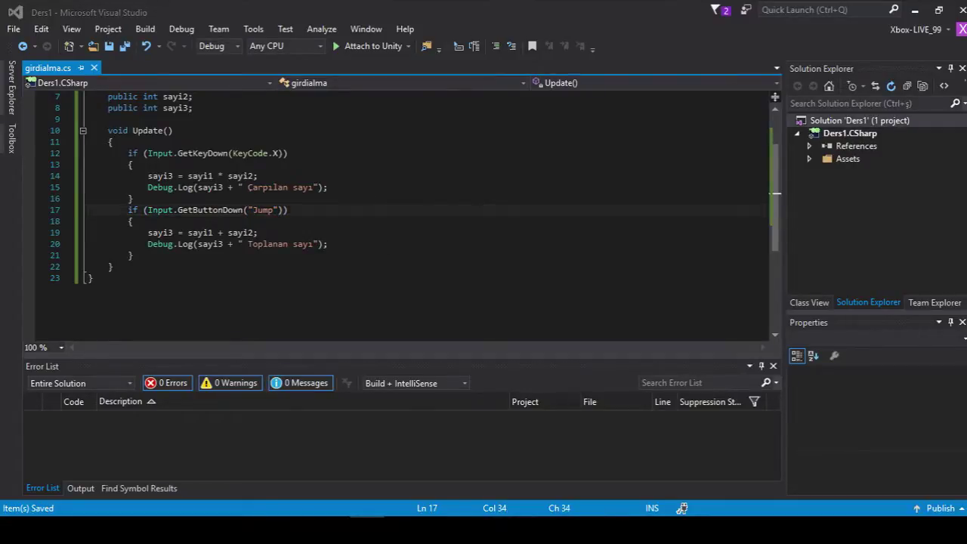
key(alt+Tab)
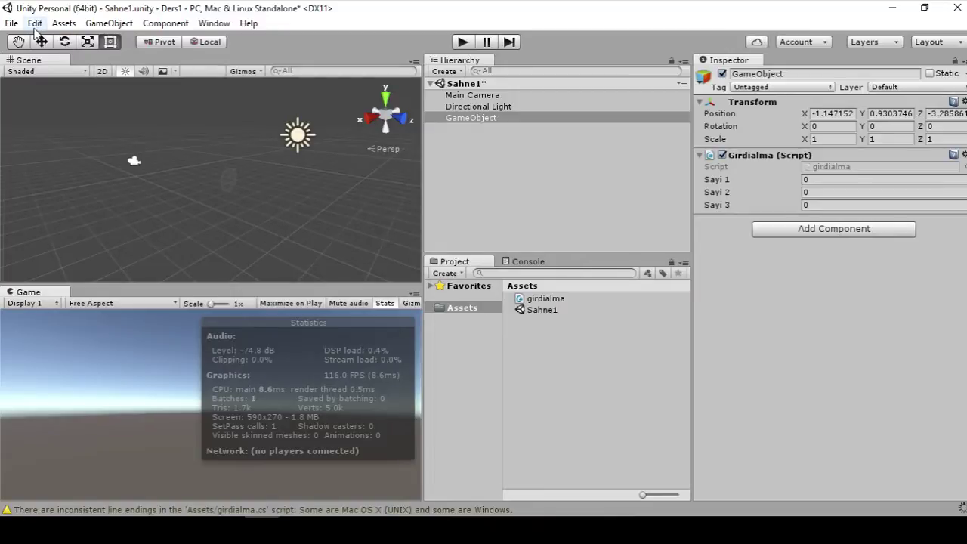
Step: Open Edit > Project Settings > Input and expand the Axes list to Jump
click(36, 24)
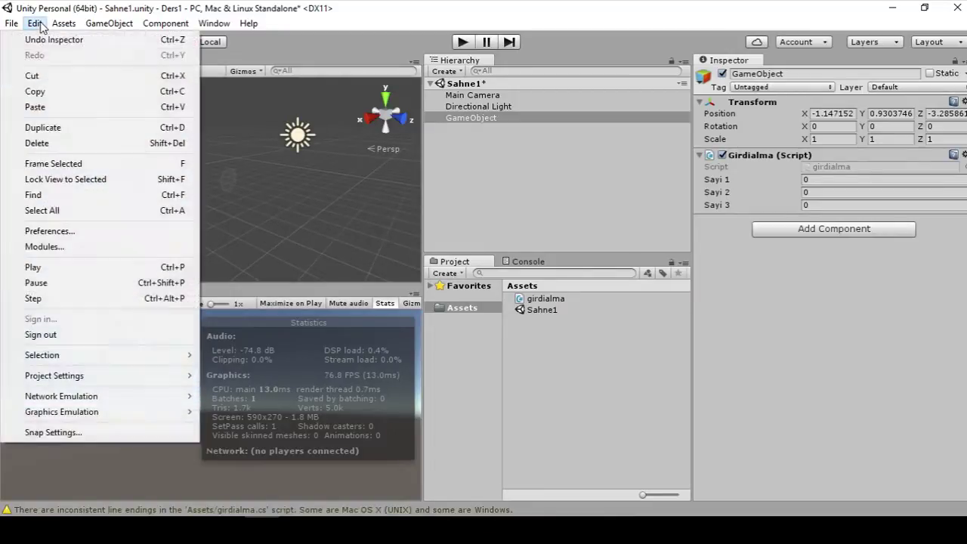
mouse_move(57, 375)
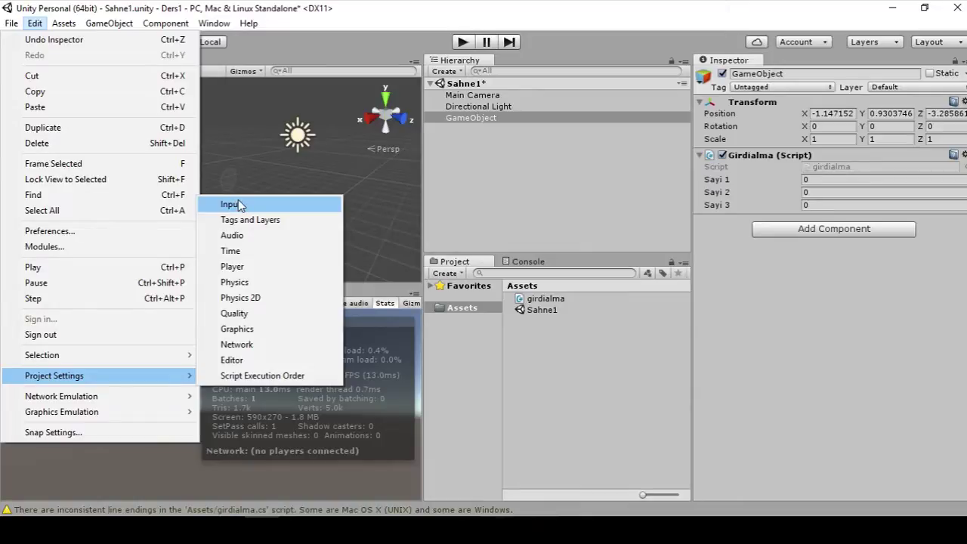
click(260, 205)
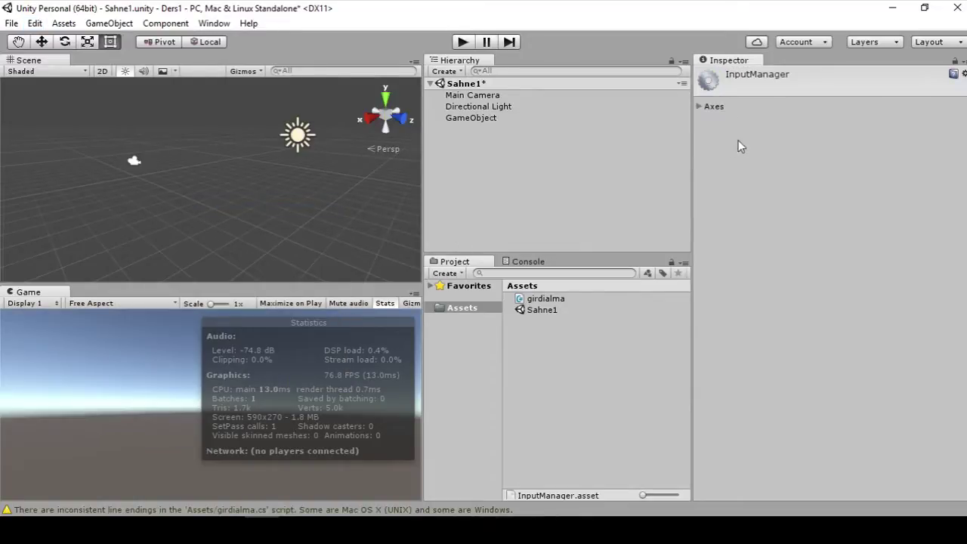
click(699, 108)
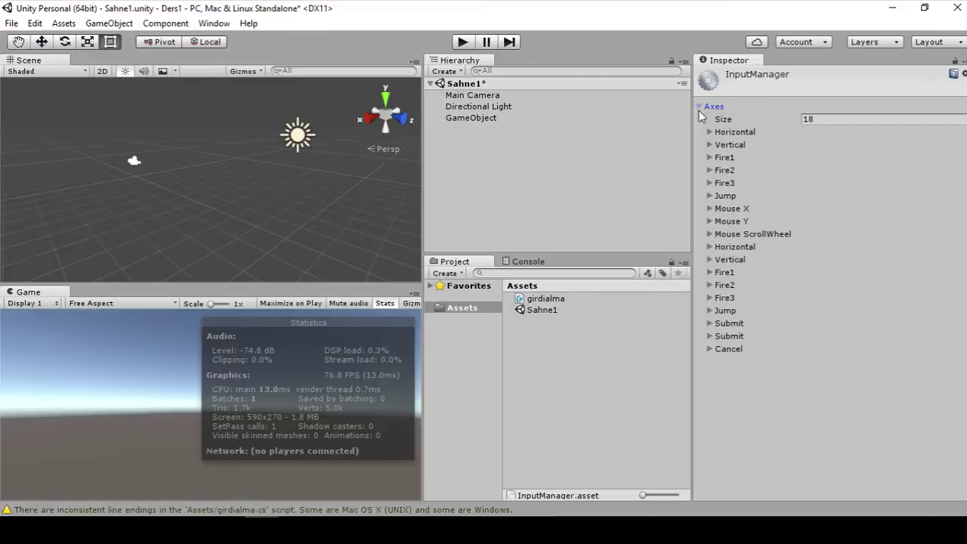
click(710, 196)
click(710, 197)
click(360, 520)
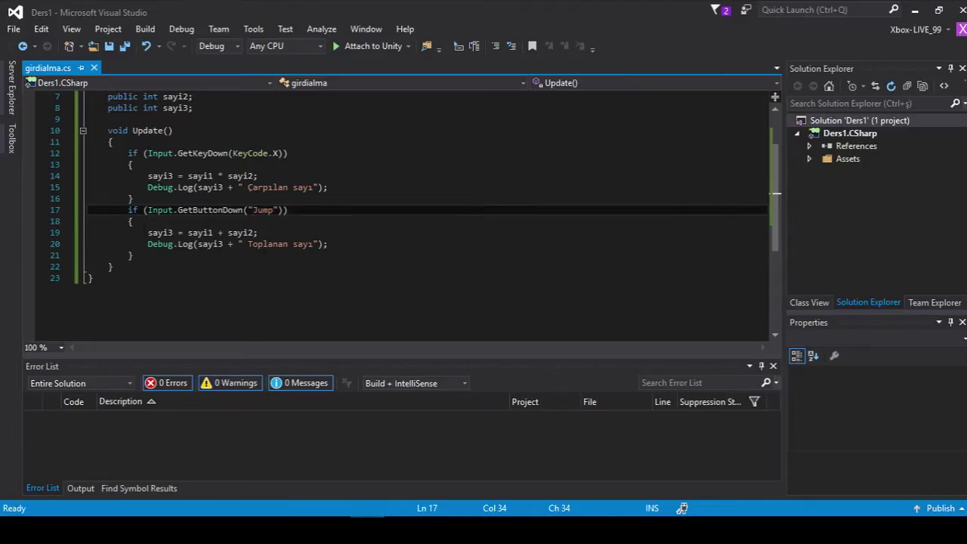
key(alt+Tab)
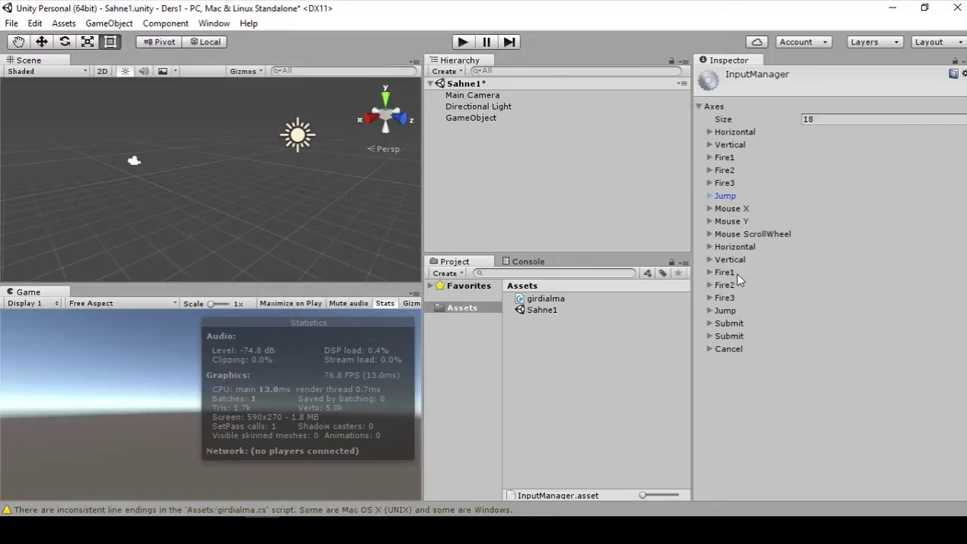
Step: Re-enter 'space' as the Jump axis Positive Button and confirm it
click(709, 196)
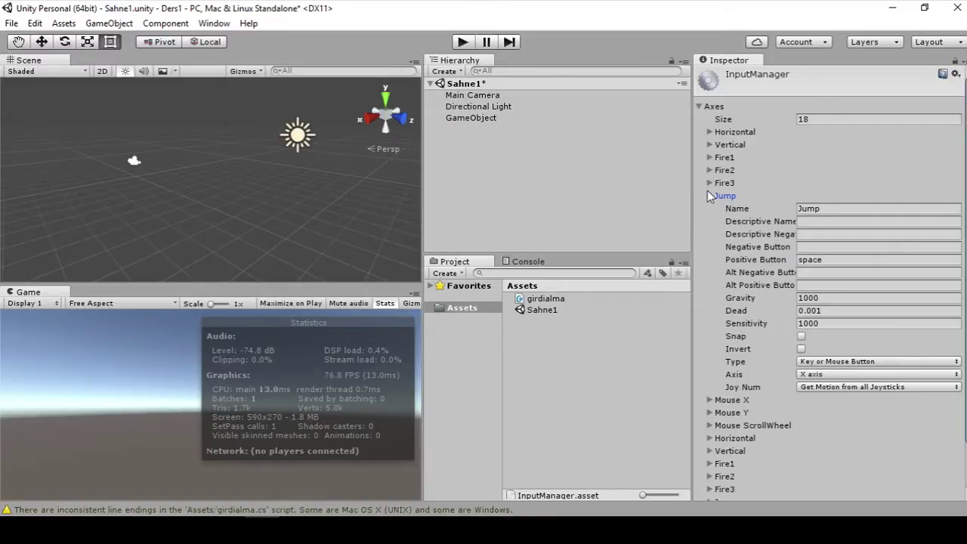
click(838, 262)
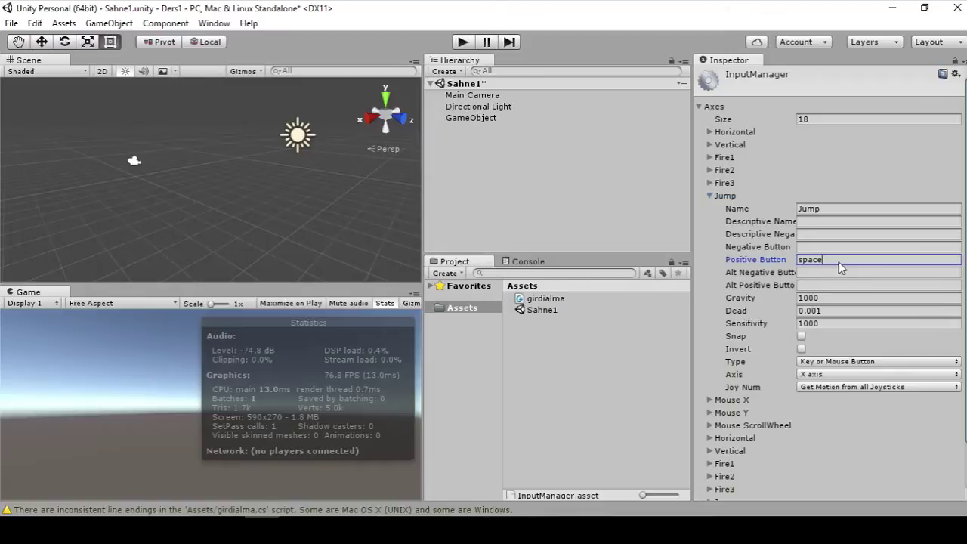
double_click(840, 264)
key(BackSpace)
text(spac)
text(e)
click(707, 199)
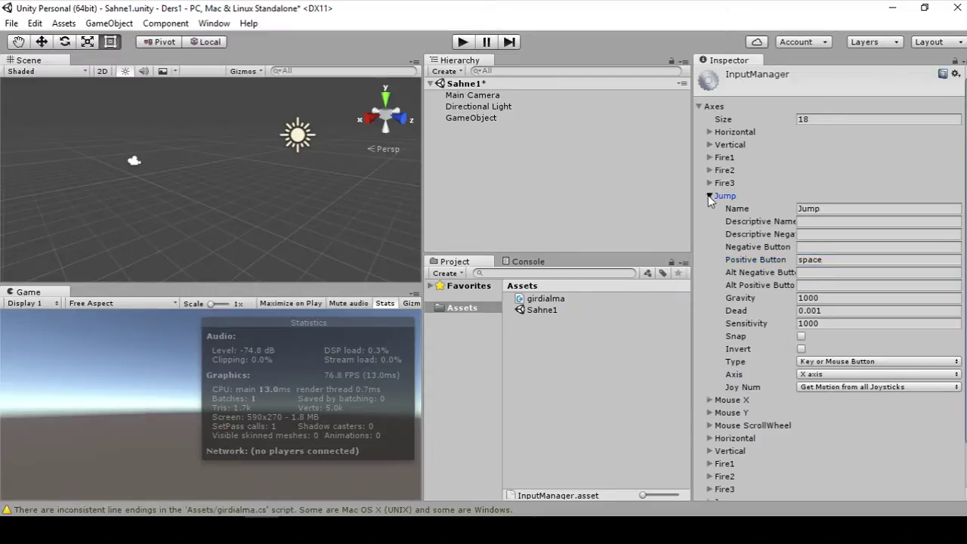
click(592, 388)
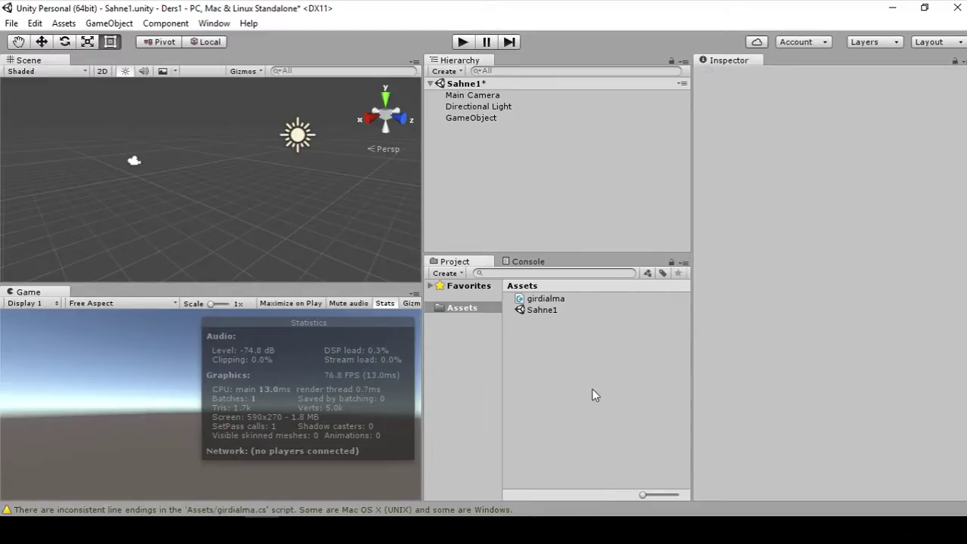
Step: Hide the Stats overlay, clear the Console, and start Play mode to watch the log
click(384, 303)
click(506, 261)
click(452, 272)
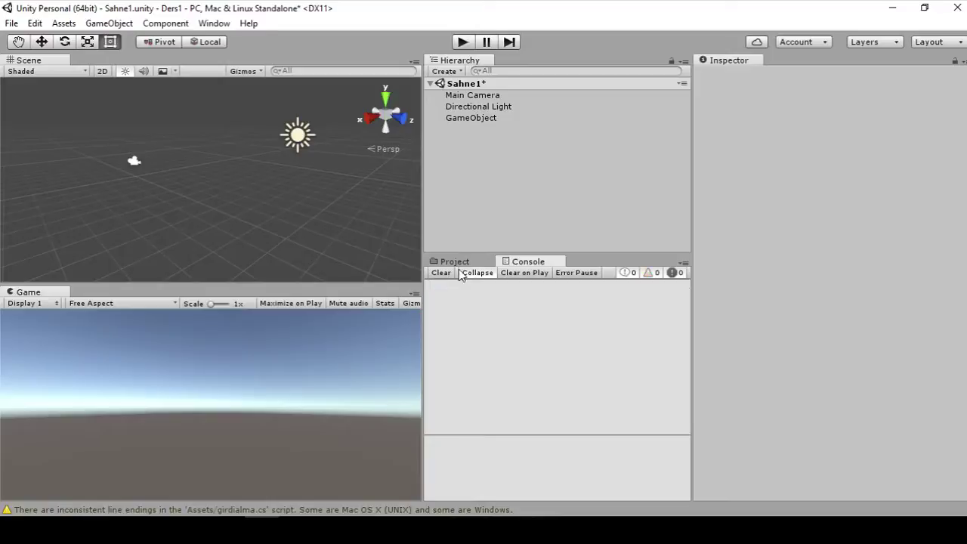
click(454, 262)
click(462, 41)
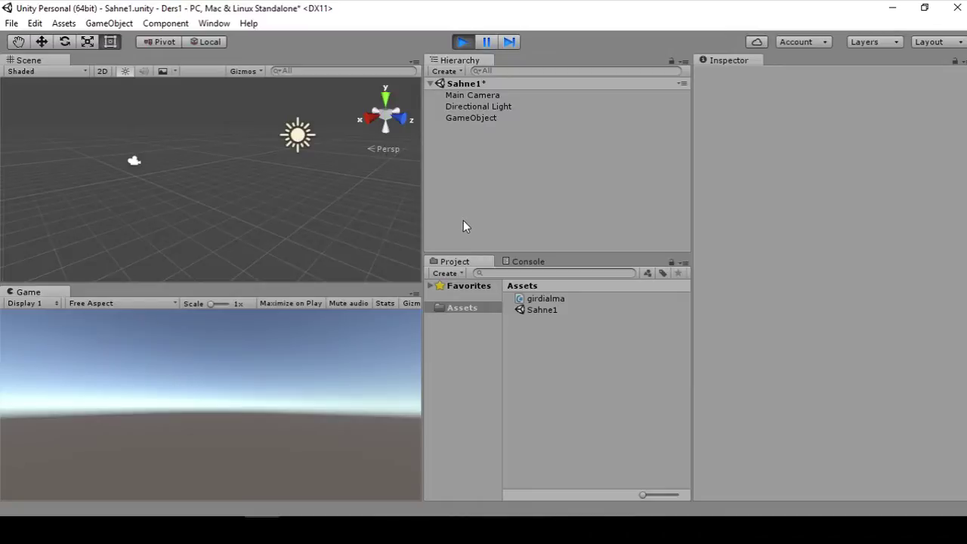
middle_drag(306, 205, 303, 209)
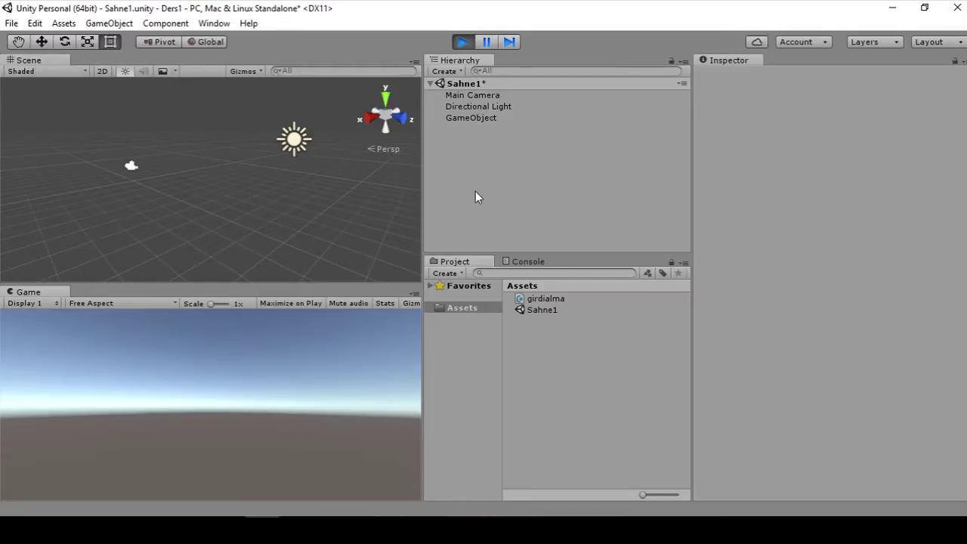
click(501, 263)
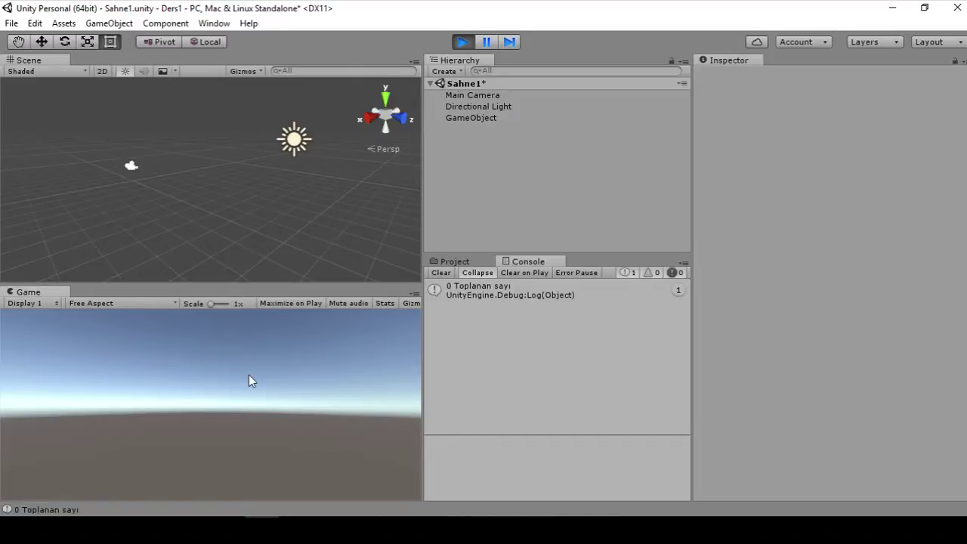
Step: Set GameObject's Sayi 1 to 48 and Sayi 2 to 55 in the Inspector
click(461, 117)
click(756, 184)
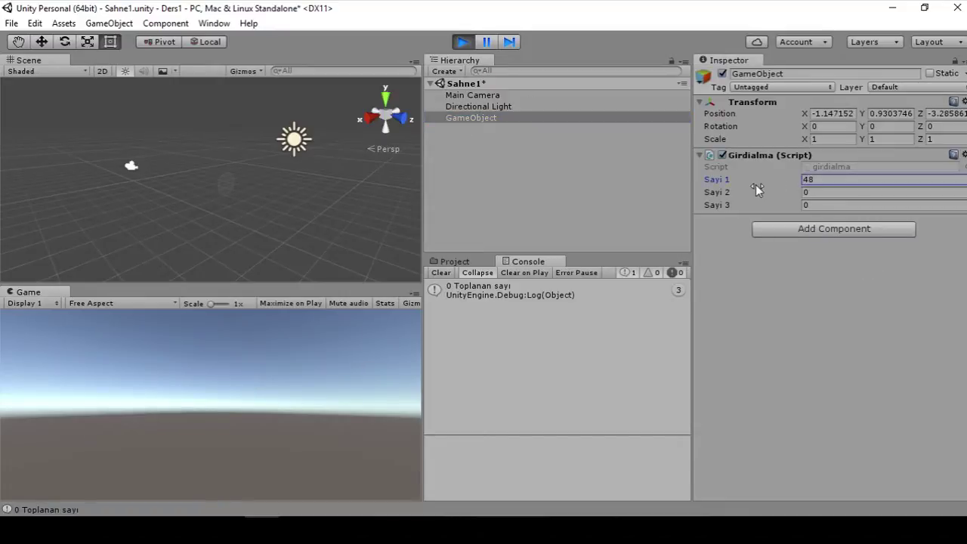
click(753, 196)
text(55)
click(244, 365)
Step: Press Space and X in the running game to log sum 103 and product 2640
click(262, 371)
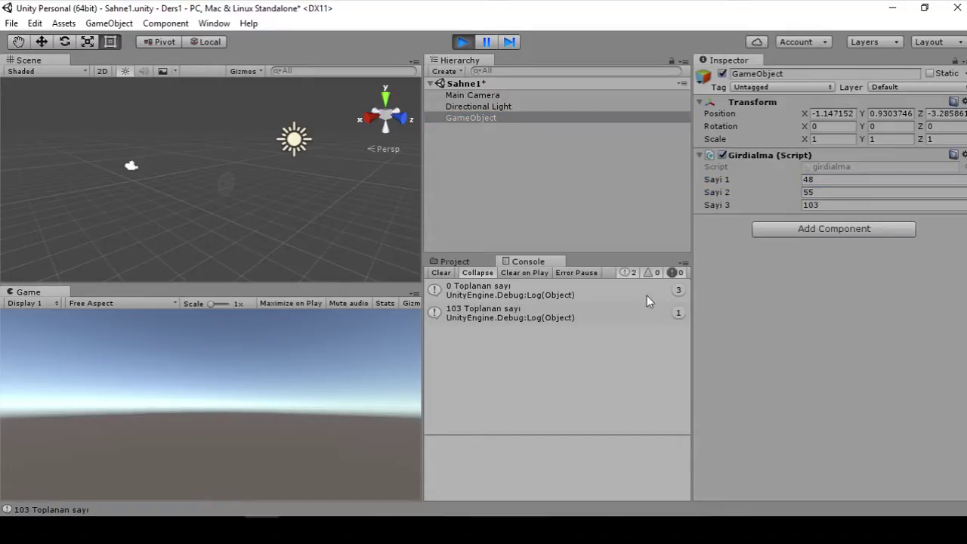
click(256, 401)
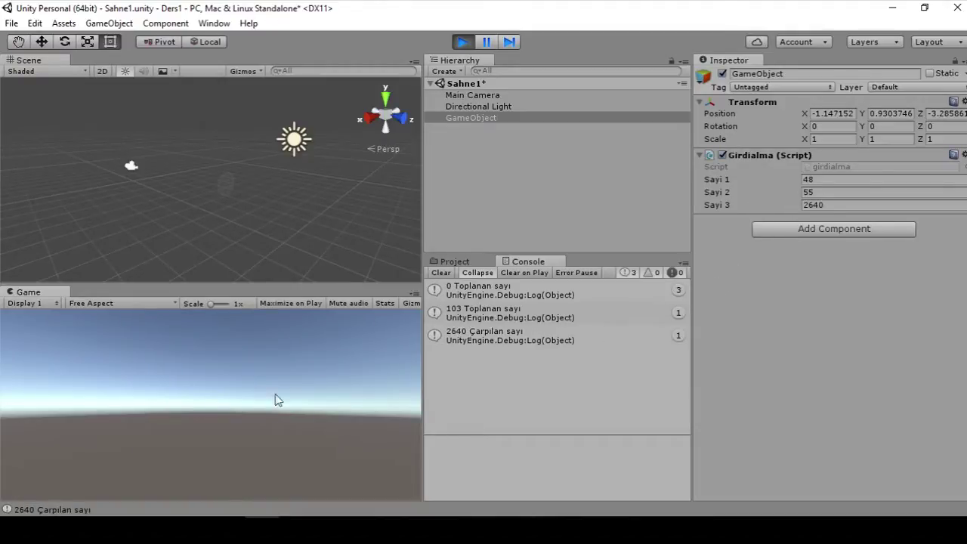
click(220, 398)
click(221, 396)
click(222, 392)
click(222, 390)
click(225, 385)
click(223, 372)
click(223, 372)
click(361, 329)
click(359, 329)
click(360, 329)
click(361, 327)
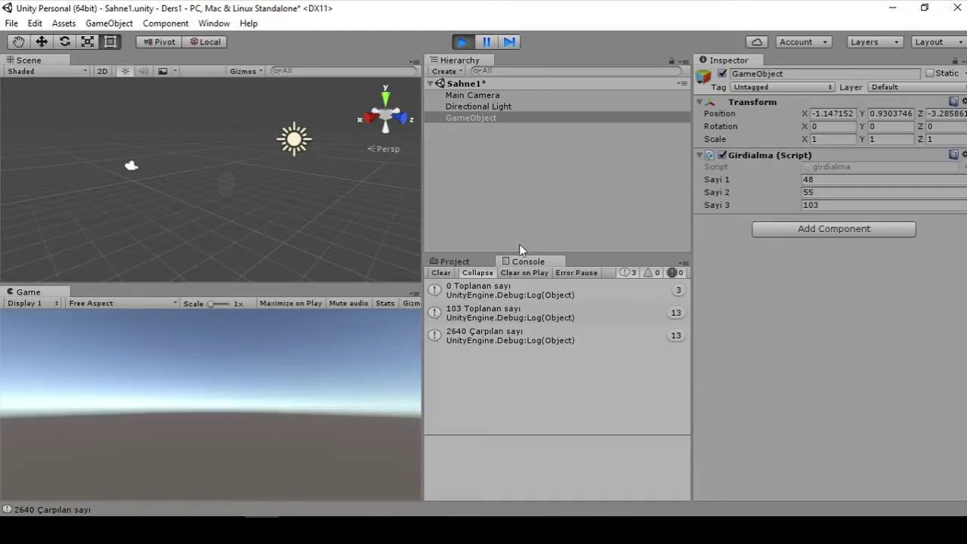
Step: Clear the Console, stop Play mode, and switch to the script in Visual Studio
click(443, 273)
click(462, 42)
click(351, 528)
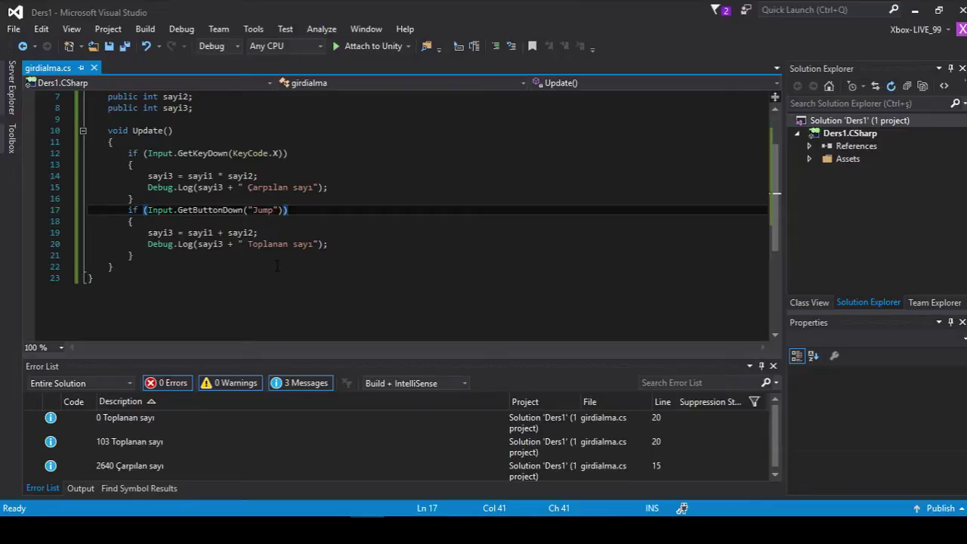
Step: Change GetKeyDown to GetKey on line 12 and save the script
click(204, 153)
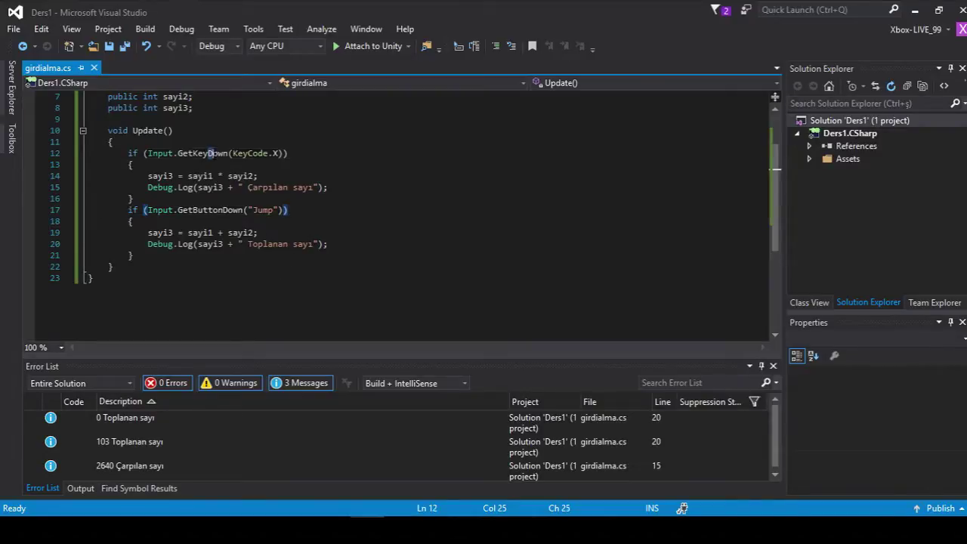
double_click(223, 153)
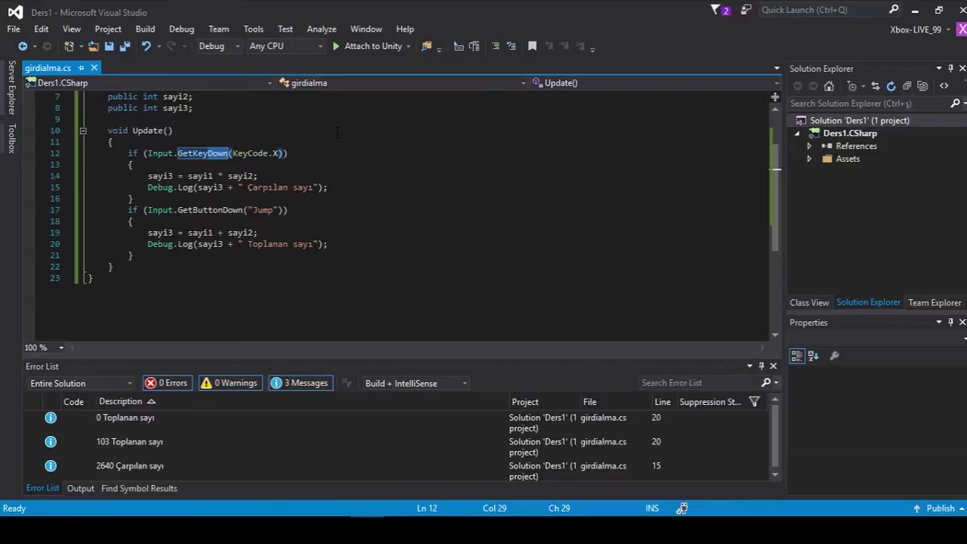
text(GetKey)
key(ctrl+s)
Step: Change GetButtonDown to GetButtonUp for the Jump check on line 17 and save
click(234, 210)
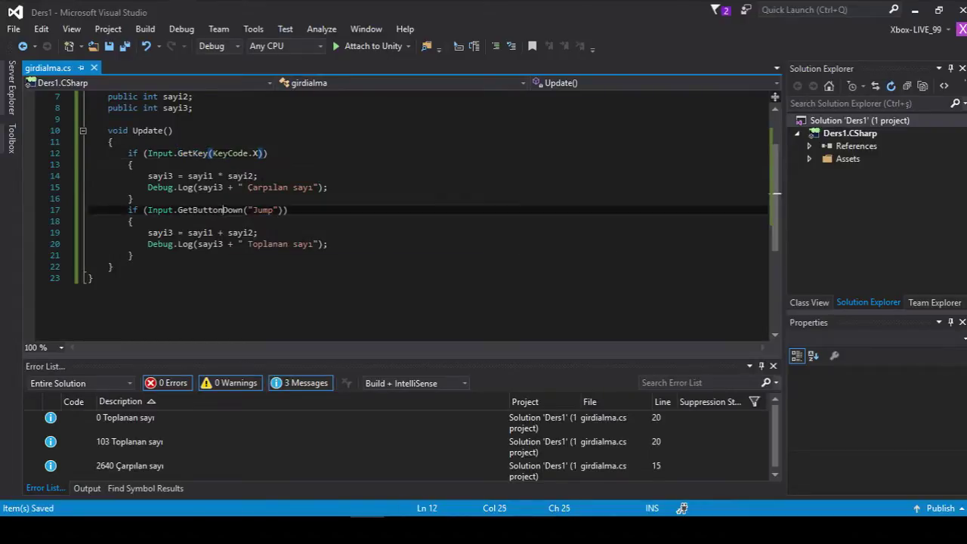
double_click(219, 210)
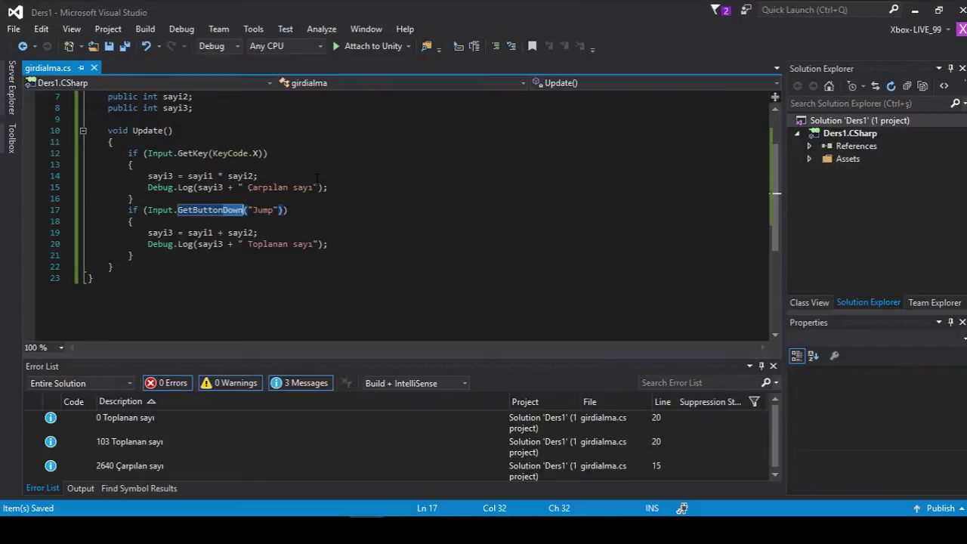
text(GetButtonUp)
key(ctrl+s)
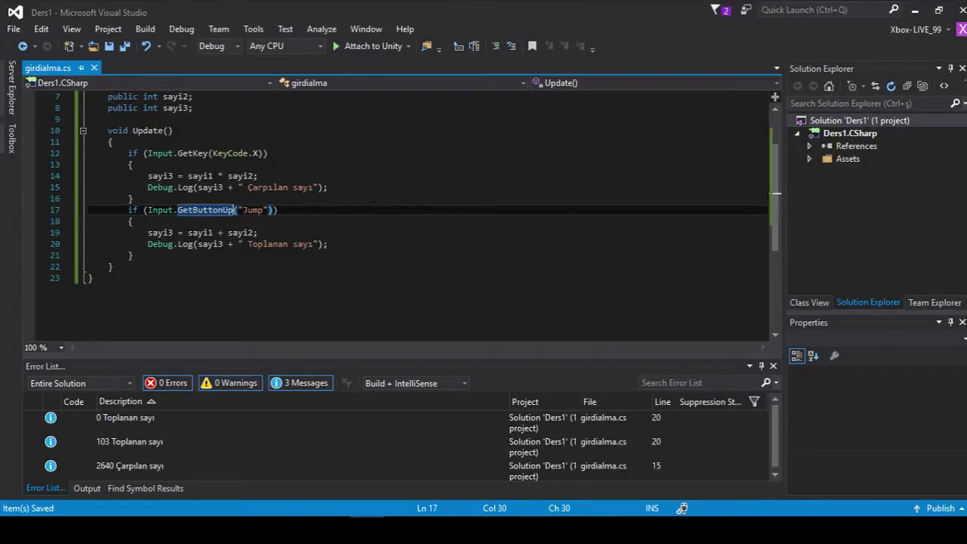
Step: Keep line 12 as GetKey, save girdialma.cs again, and return to Unity
click(212, 154)
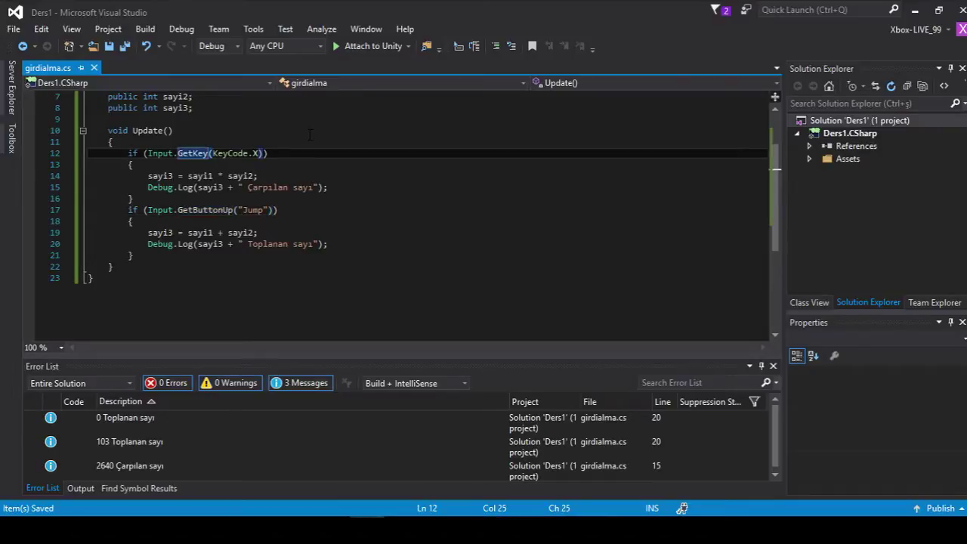
text(Up)
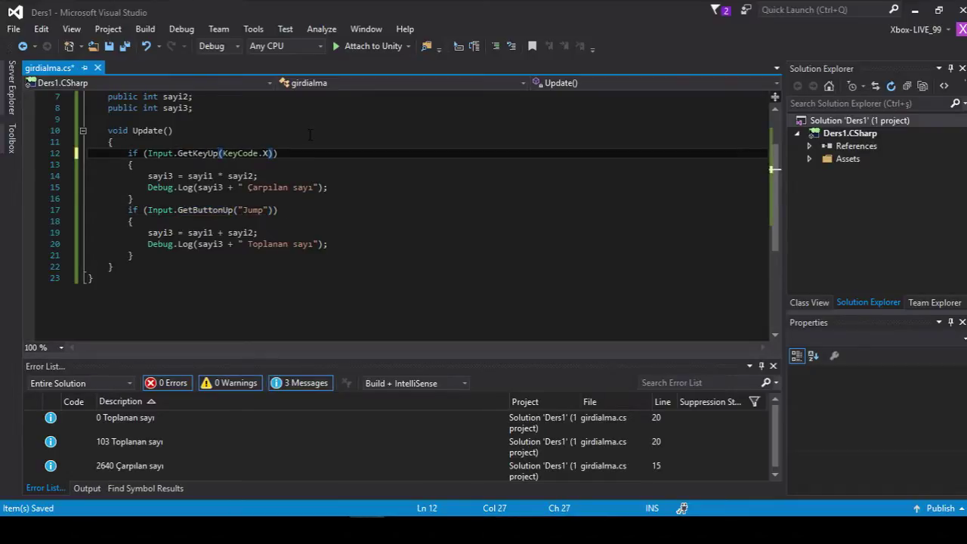
key(BackSpace)
key(BackSpace)
key(ctrl+s)
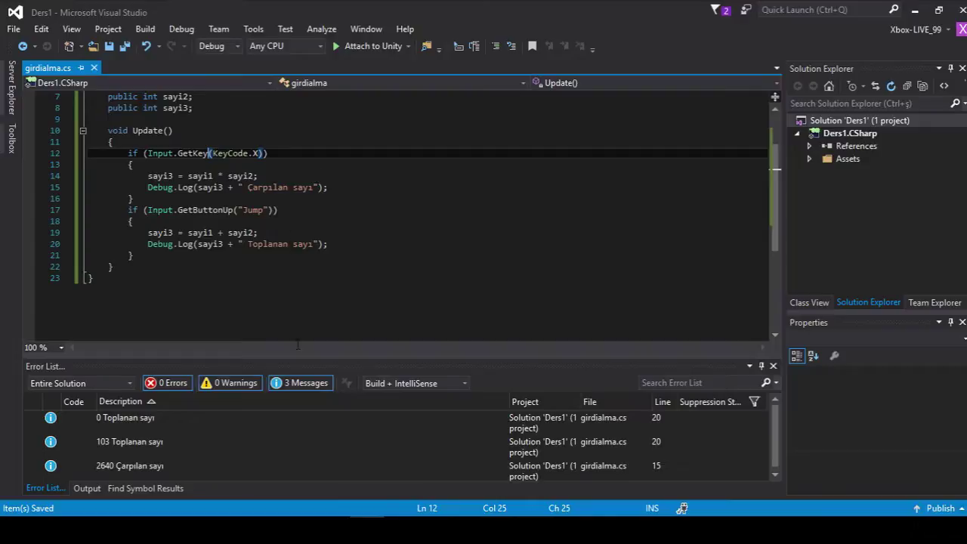
key(alt+Tab)
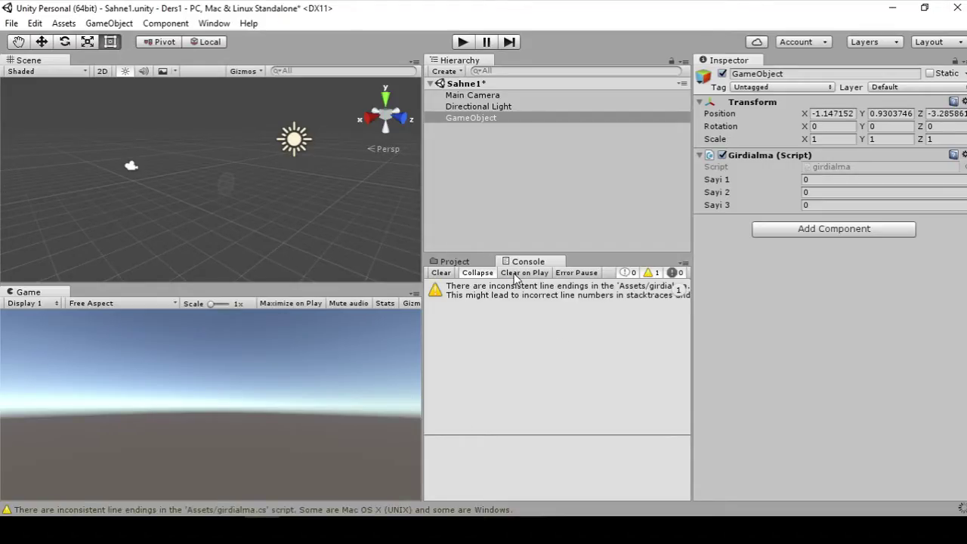
Step: Clear the Console, set Sayi 1 to 22 and Sayi 2 to -39, and enter Play mode
click(441, 272)
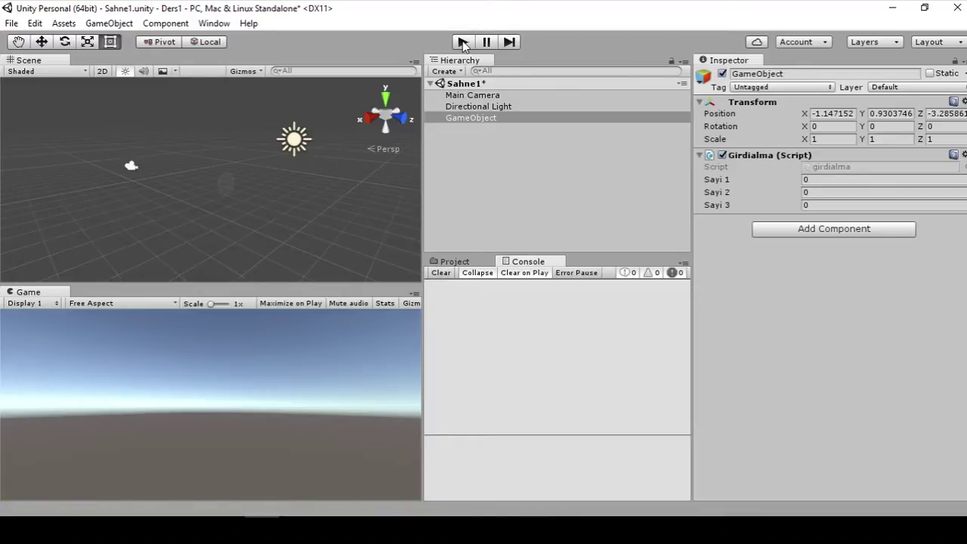
mouse_move(715, 182)
mouse_down()
mouse_move(738, 188)
mouse_move(740, 214)
mouse_move(641, 203)
mouse_up()
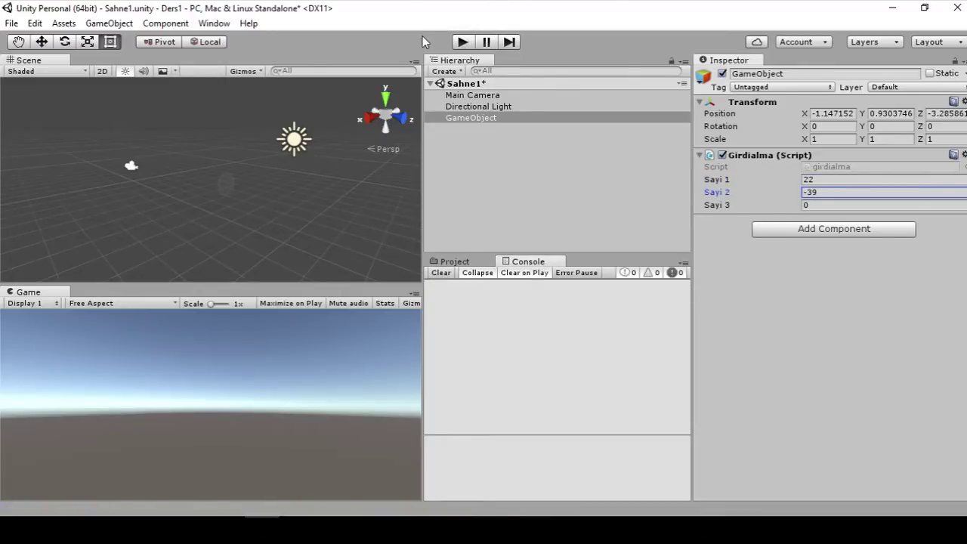
click(462, 42)
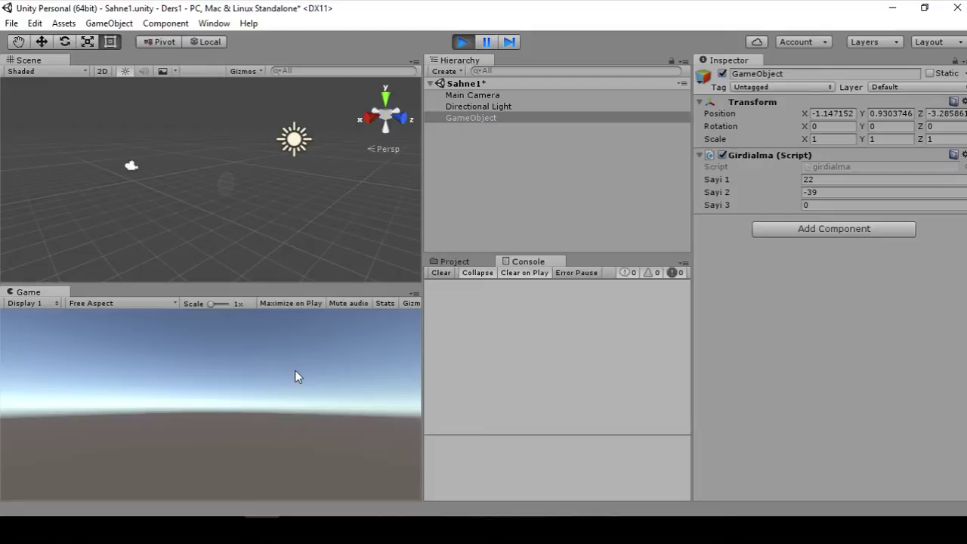
Step: Trigger Jump for the -17 sum and hold X for -858 products, then show Project assets
key(space)
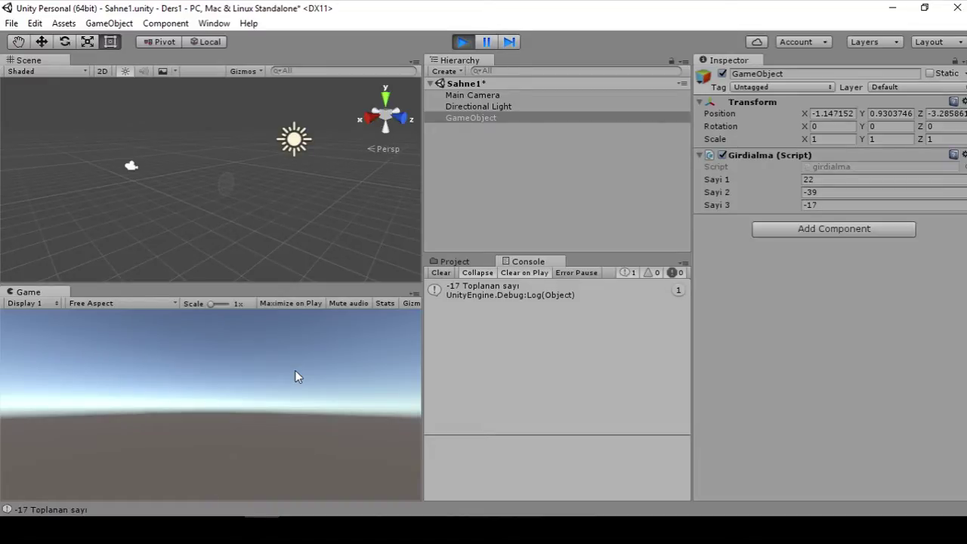
key(c)
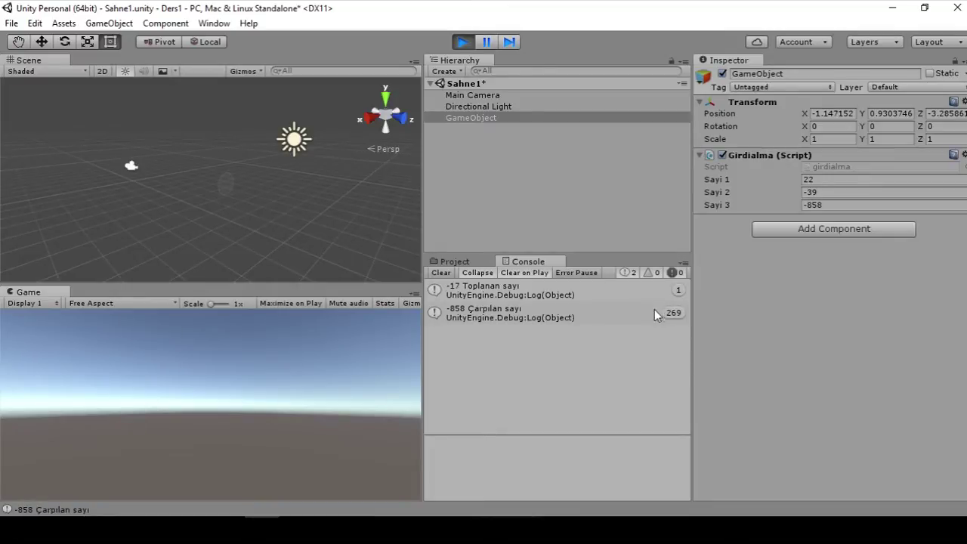
click(387, 304)
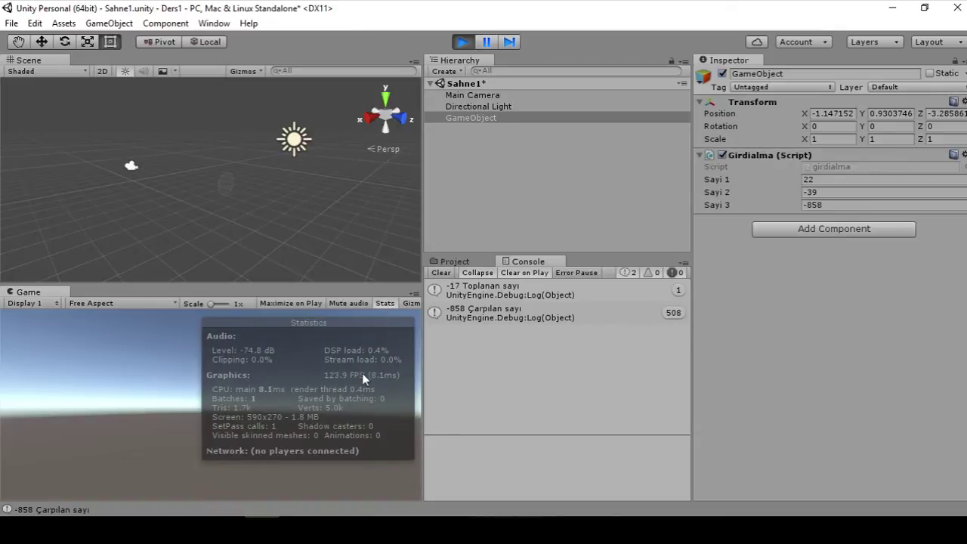
click(386, 303)
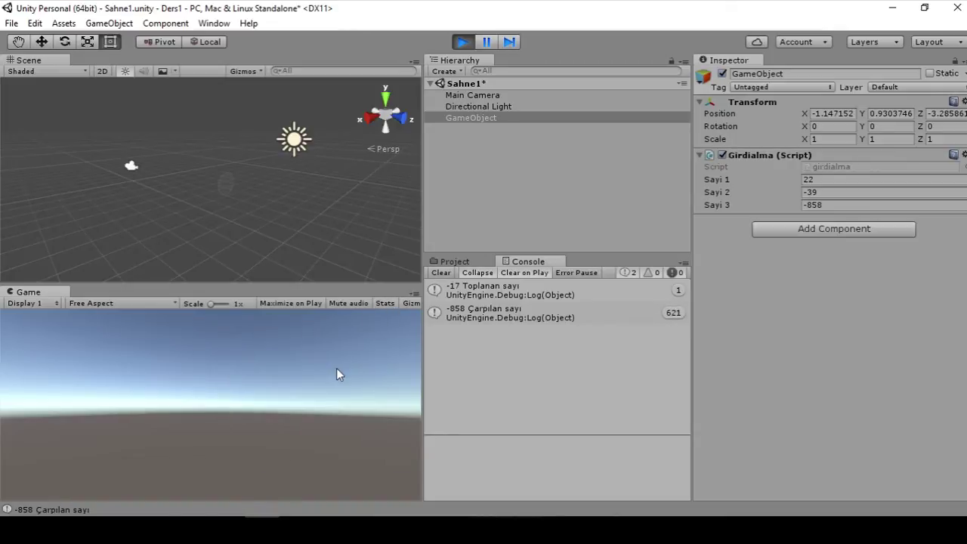
key(space)
click(449, 262)
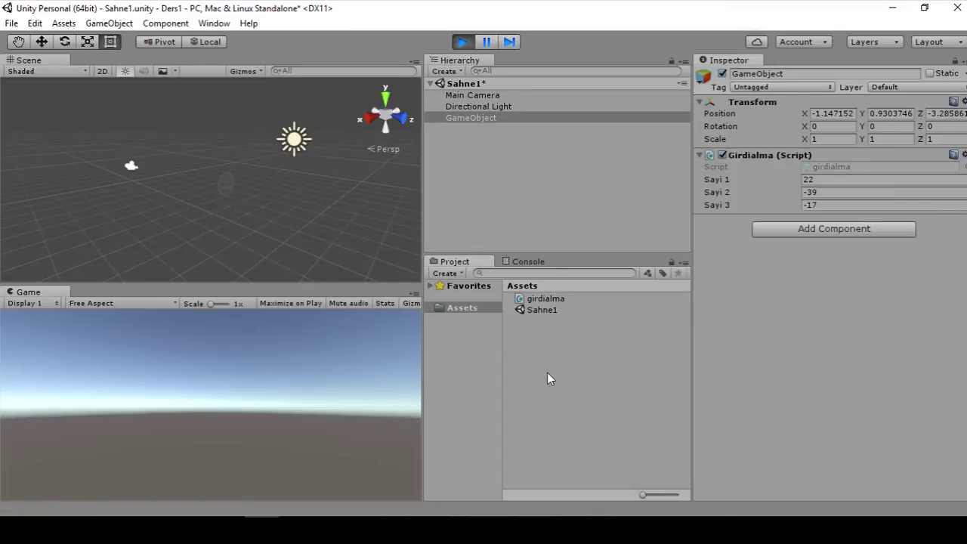
Step: Review girdialma.cs in Visual Studio, then return to Unity with nothing selected in the Hierarchy
click(367, 528)
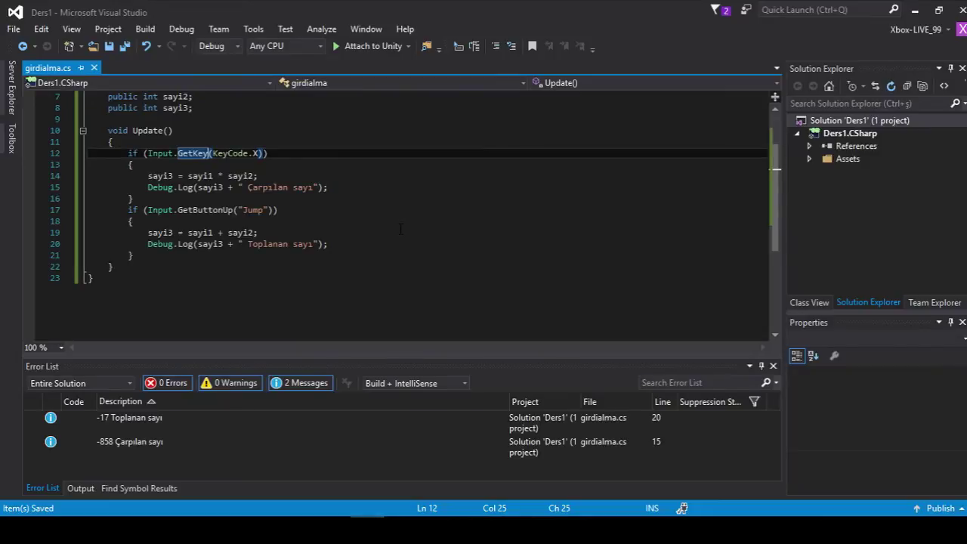
scroll(423, 230, up, 2)
scroll(440, 234, down, 1)
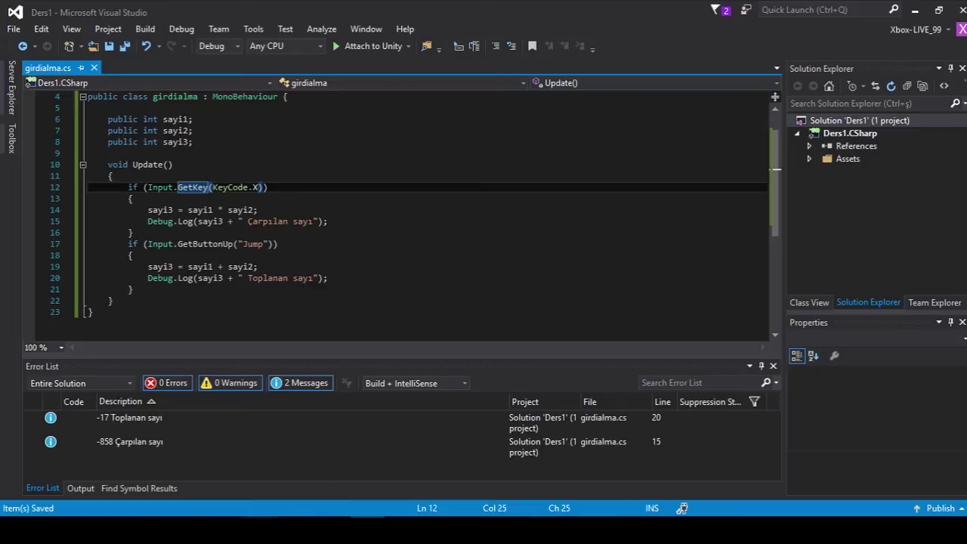
click(262, 520)
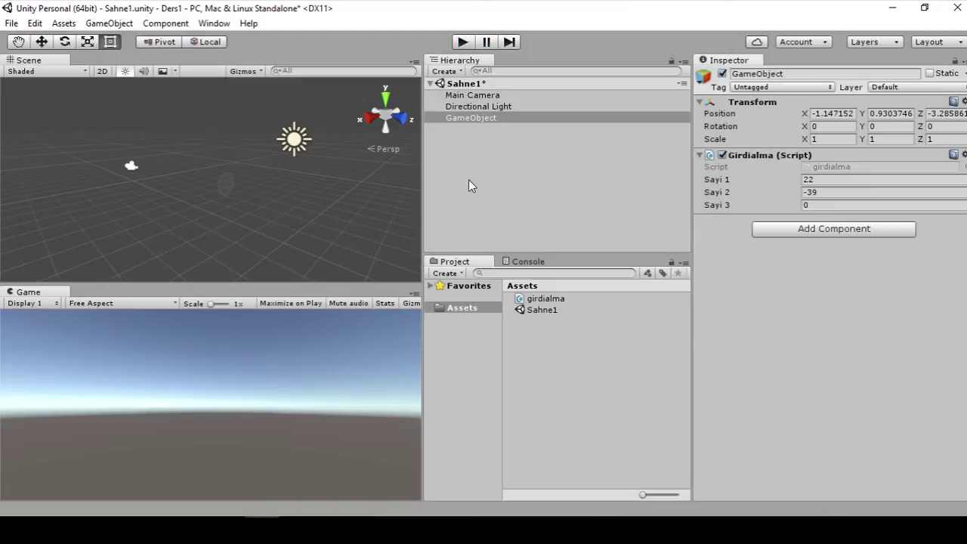
click(464, 178)
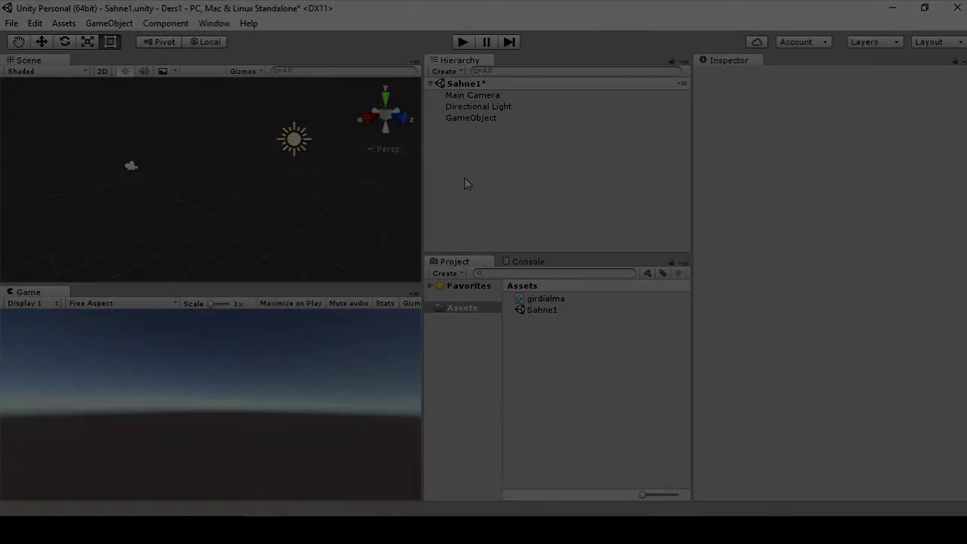